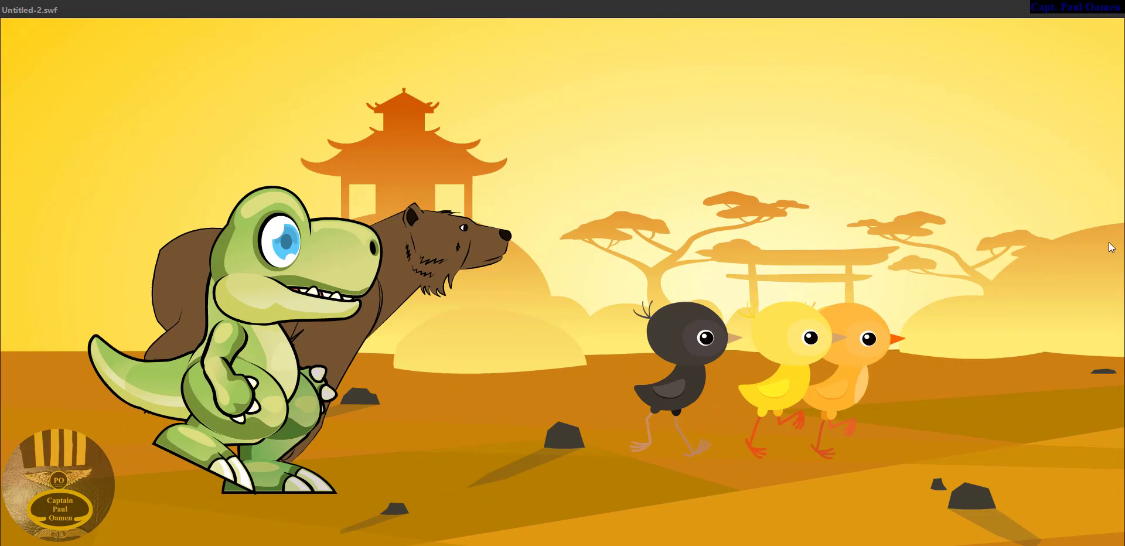
- Close the test movie and create a new HD 1280 x 720 document
{"action": "left_click", "coordinate": [1110, 12]}
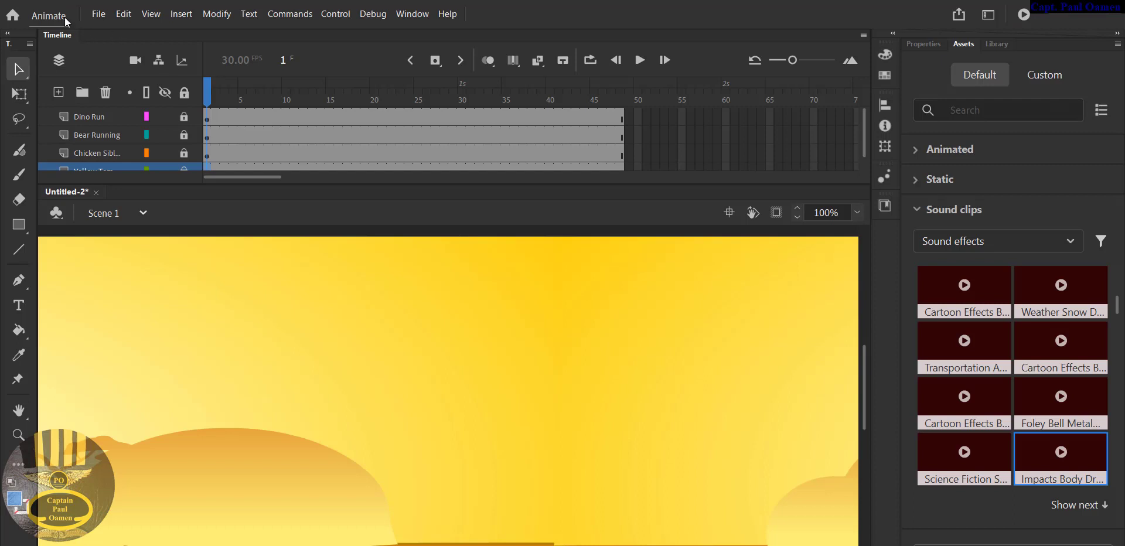
{"action": "left_click", "coordinate": [98, 14]}
{"action": "left_click", "coordinate": [115, 31]}
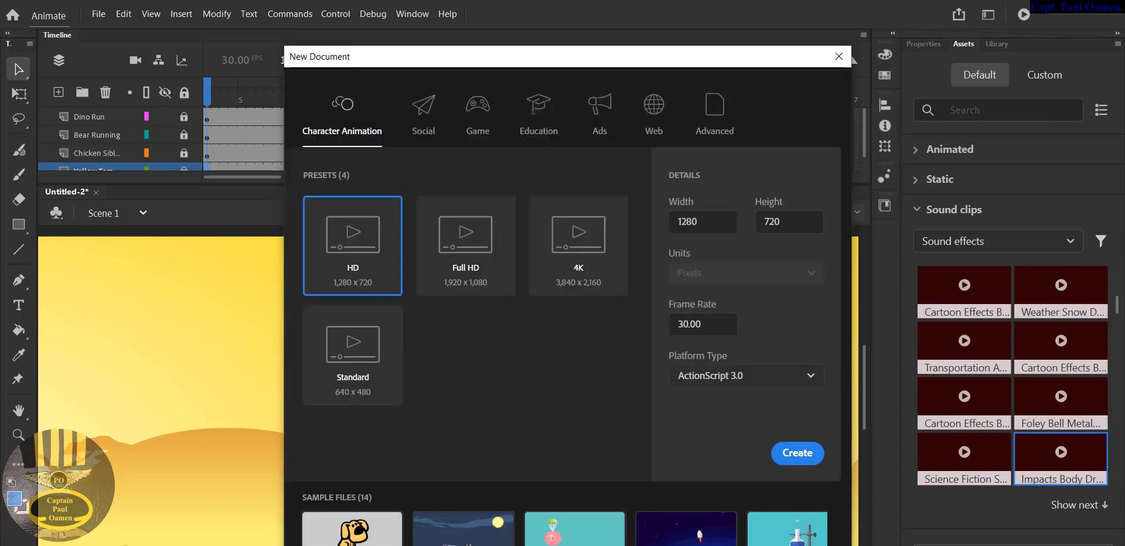
{"action": "left_click", "coordinate": [804, 456]}
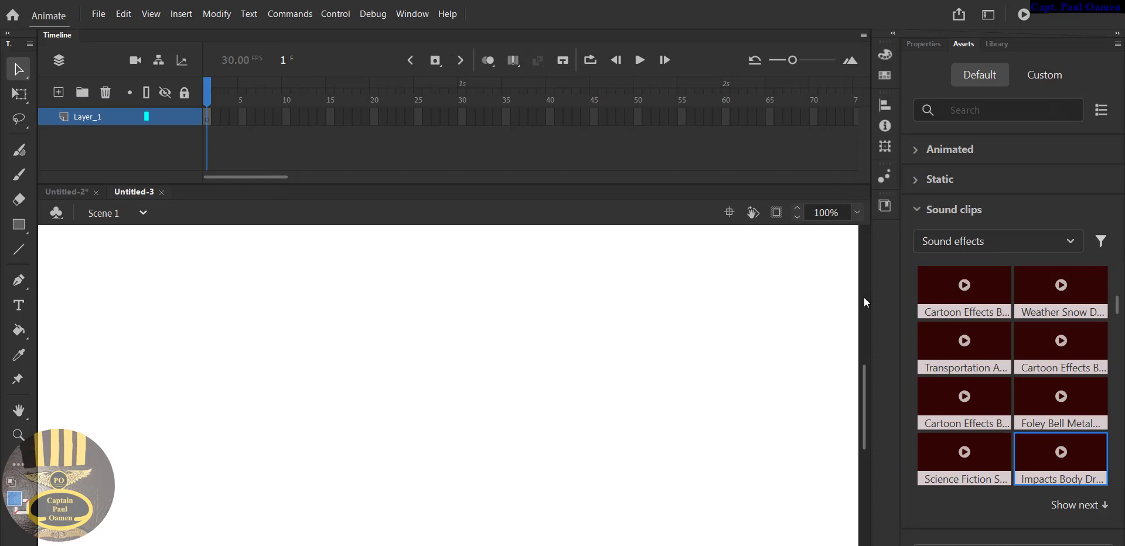
- Confirm the 1280 x 720 document settings in Modify > Document
{"action": "right_click", "coordinate": [533, 351]}
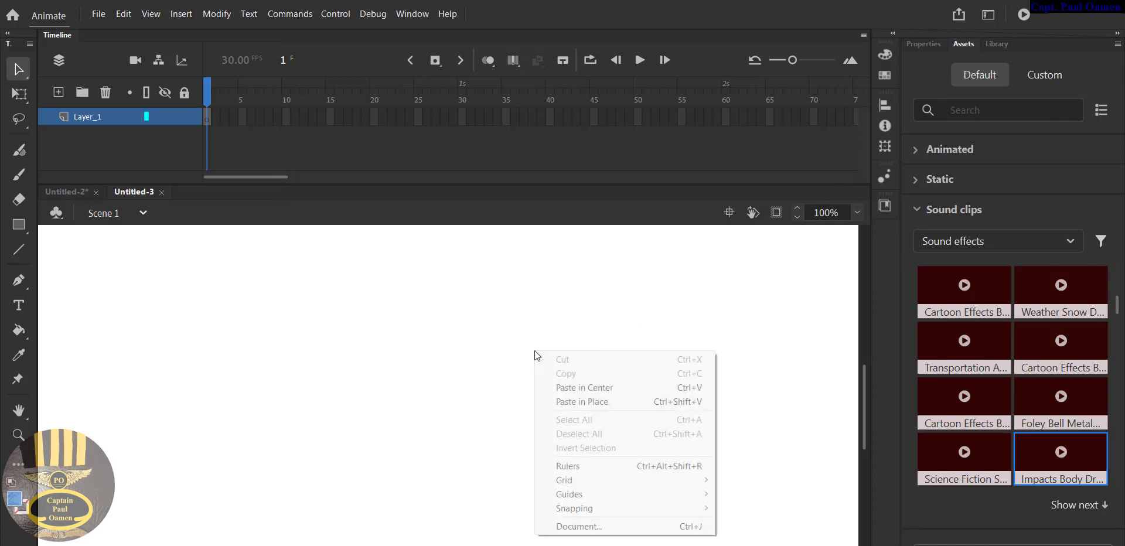
{"action": "left_click", "coordinate": [598, 527]}
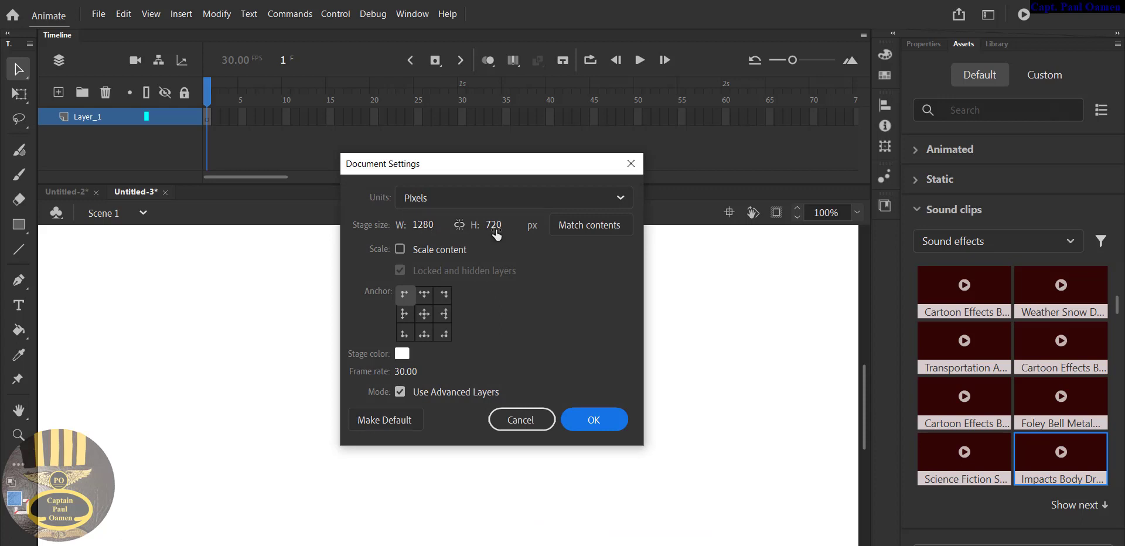
{"action": "left_click", "coordinate": [595, 420]}
- Set the stage zoom to 50%
{"action": "left_click", "coordinate": [829, 209]}
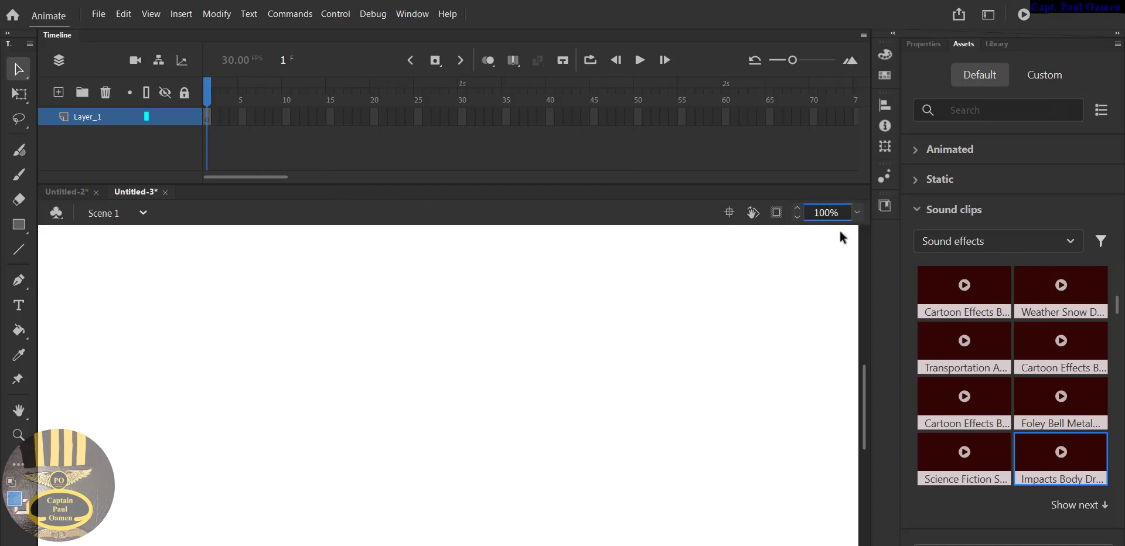
{"action": "left_click_drag", "start_coordinate": [828, 212], "coordinate": [802, 219]}
{"action": "type", "text": "50"}
{"action": "key", "text": "Return"}
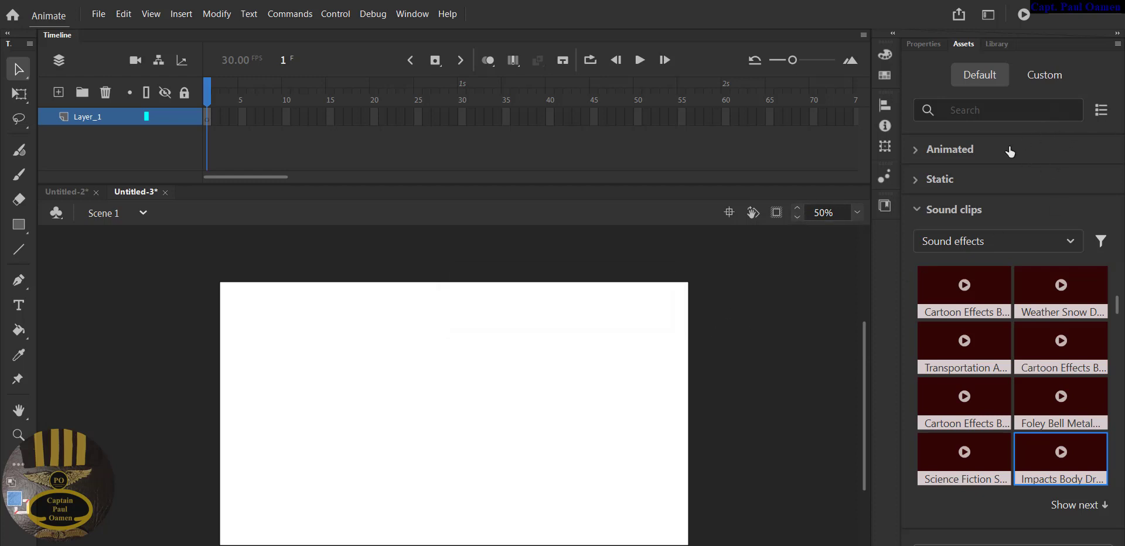
- Drag the Yellow Temple background from Assets > Static onto the stage
{"action": "left_click", "coordinate": [914, 152]}
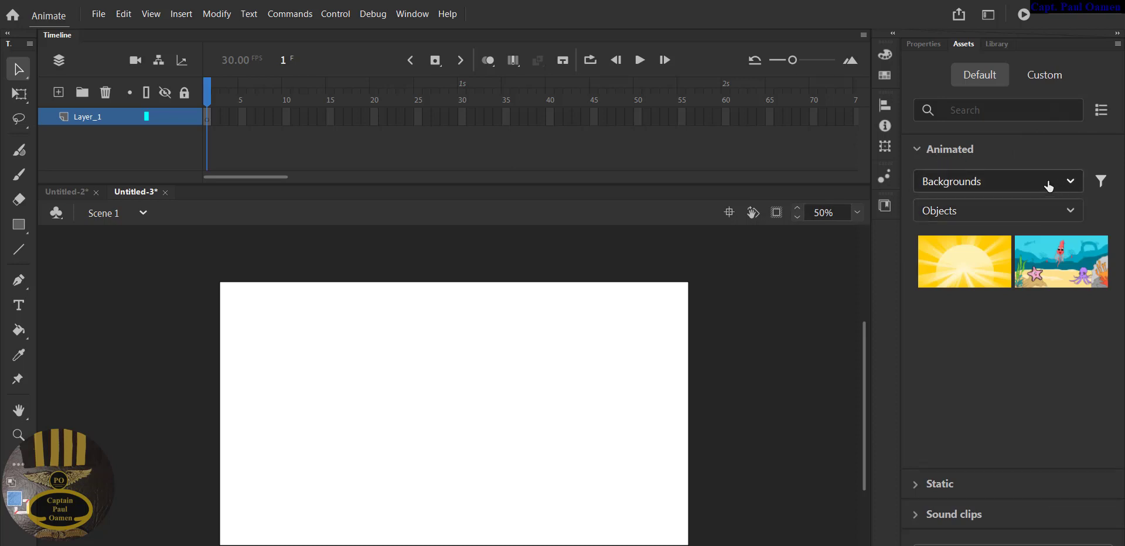
{"action": "left_click", "coordinate": [918, 154]}
{"action": "left_click", "coordinate": [918, 179]}
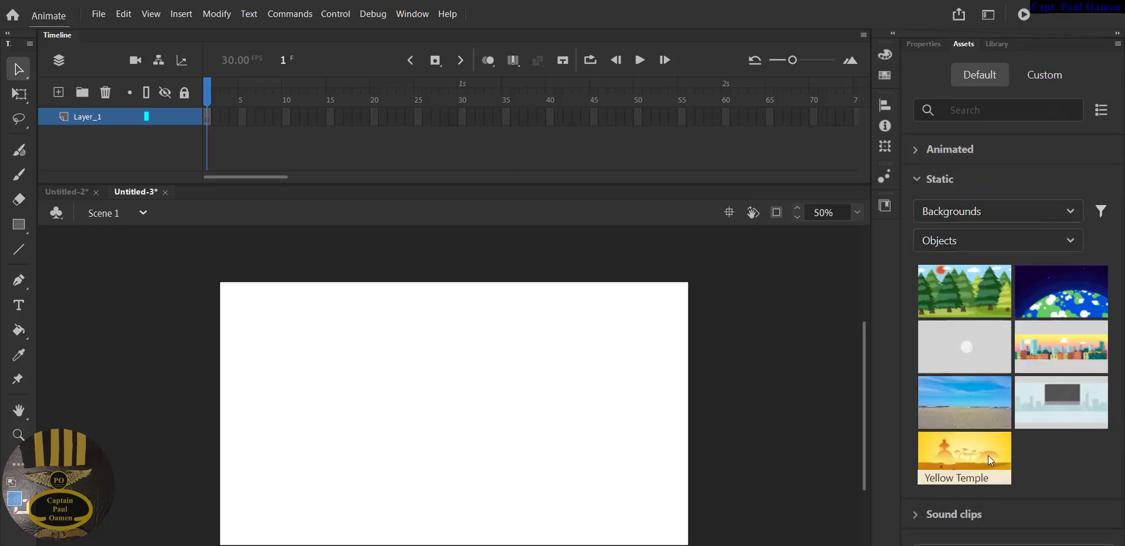
{"action": "left_click_drag", "start_coordinate": [988, 456], "coordinate": [397, 410]}
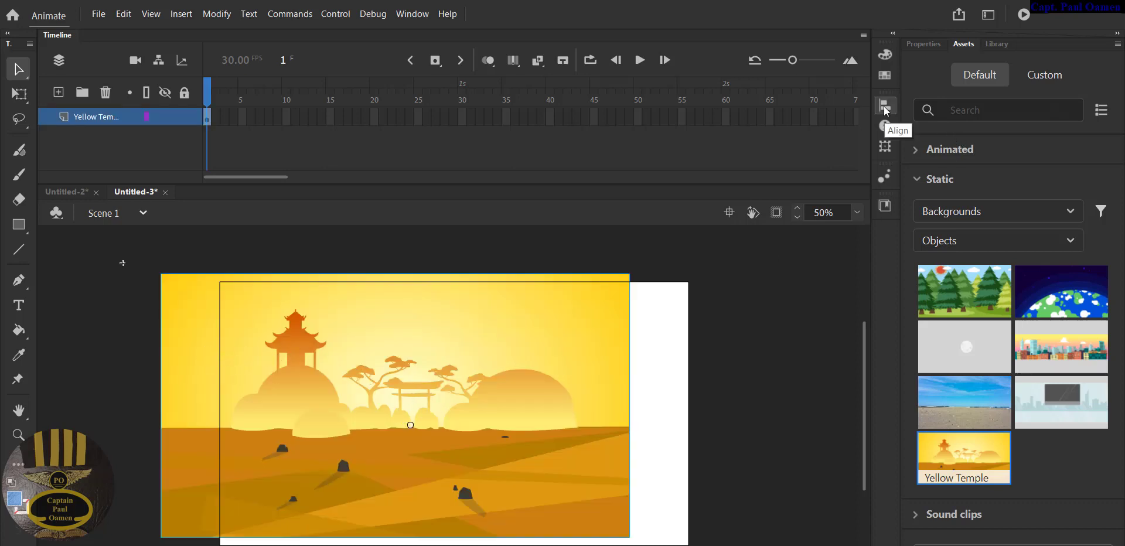
- Centre the Yellow Temple background horizontally and vertically to the stage using the Align panel
{"action": "left_click", "coordinate": [412, 13]}
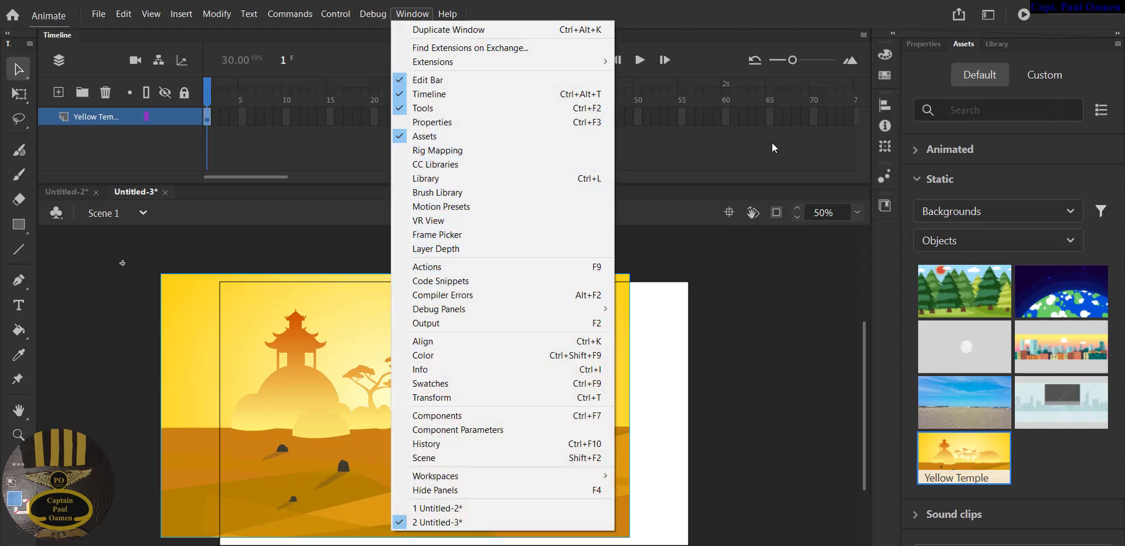
{"action": "left_click", "coordinate": [885, 108]}
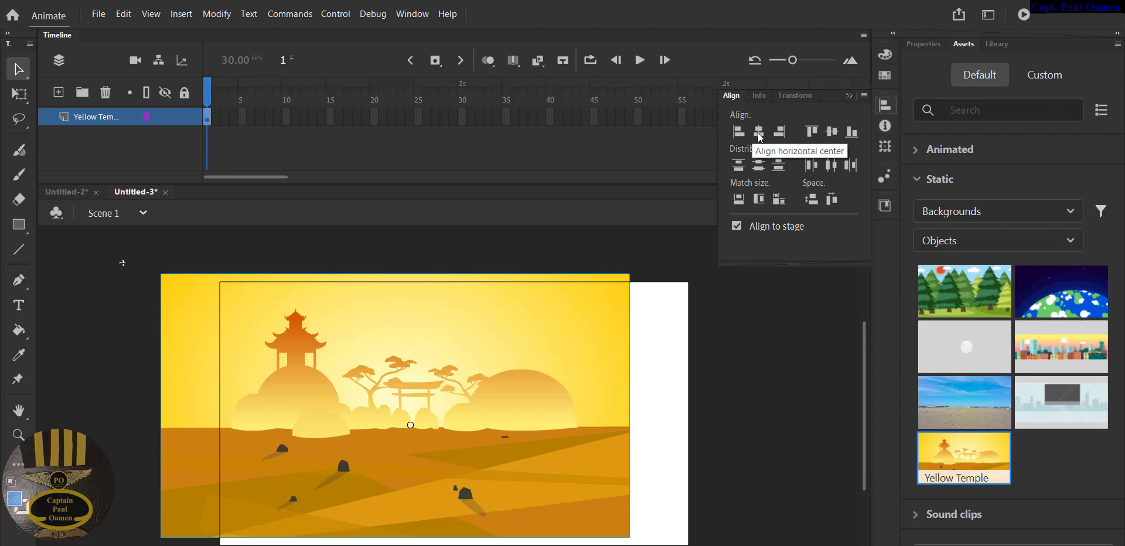
{"action": "left_click", "coordinate": [759, 134]}
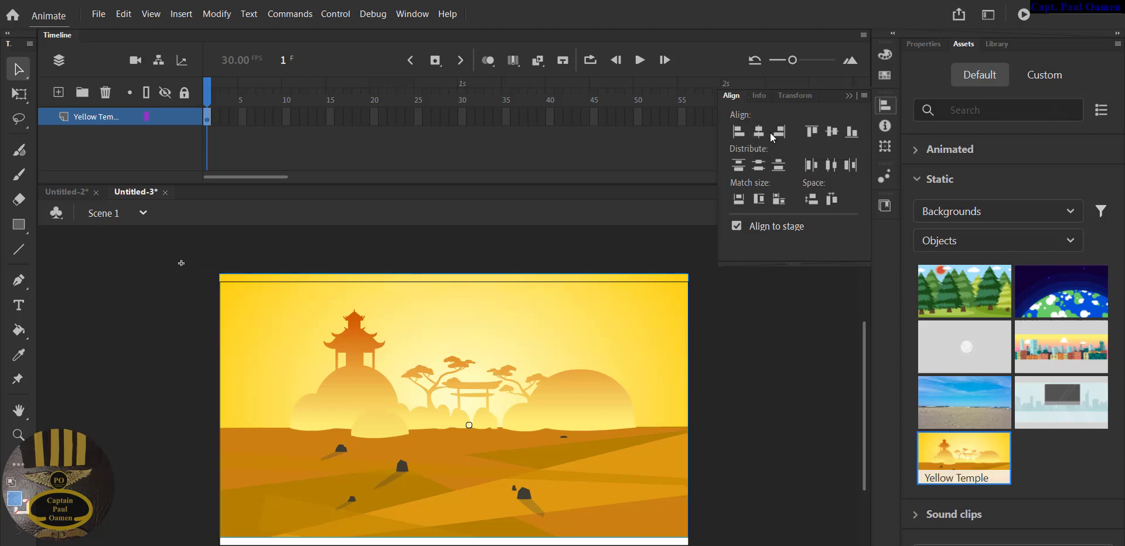
{"action": "left_click", "coordinate": [827, 136]}
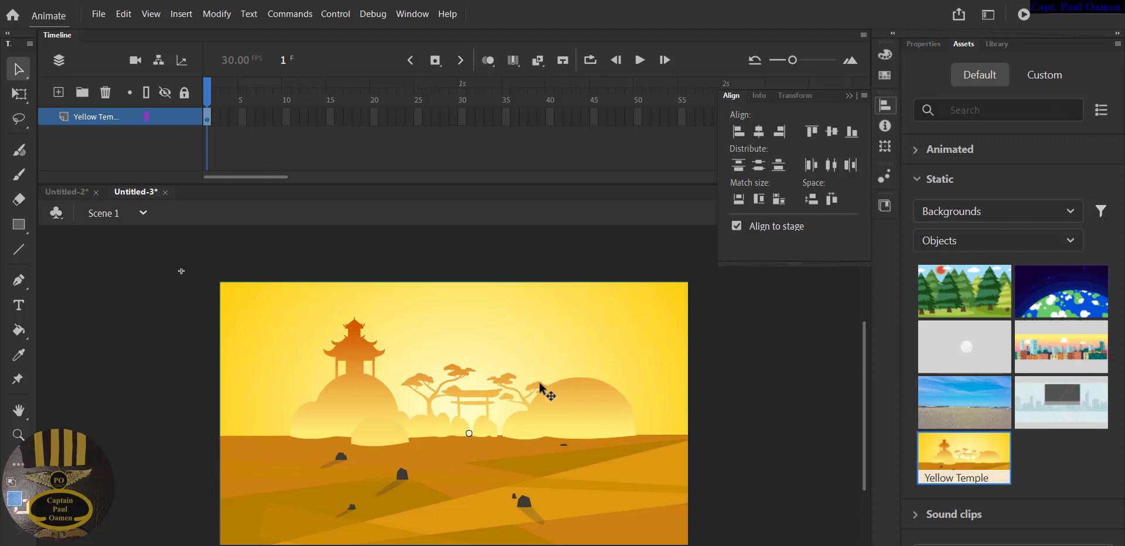
- Convert the background to a Movie Clip symbol named Yellow_BG with centre registration
{"action": "right_click", "coordinate": [492, 359]}
{"action": "right_click", "coordinate": [400, 346]}
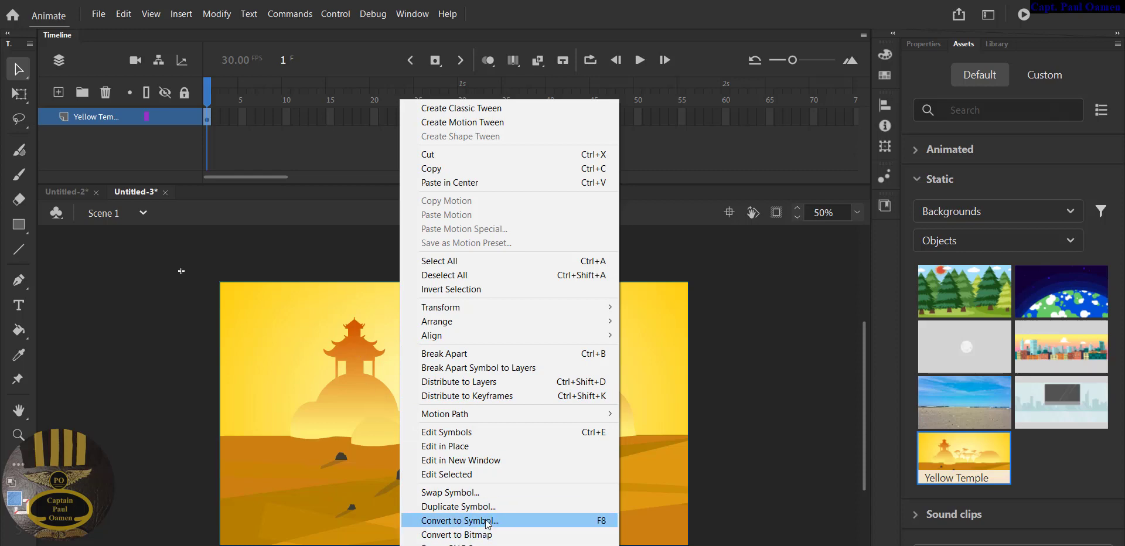
{"action": "left_click", "coordinate": [593, 524]}
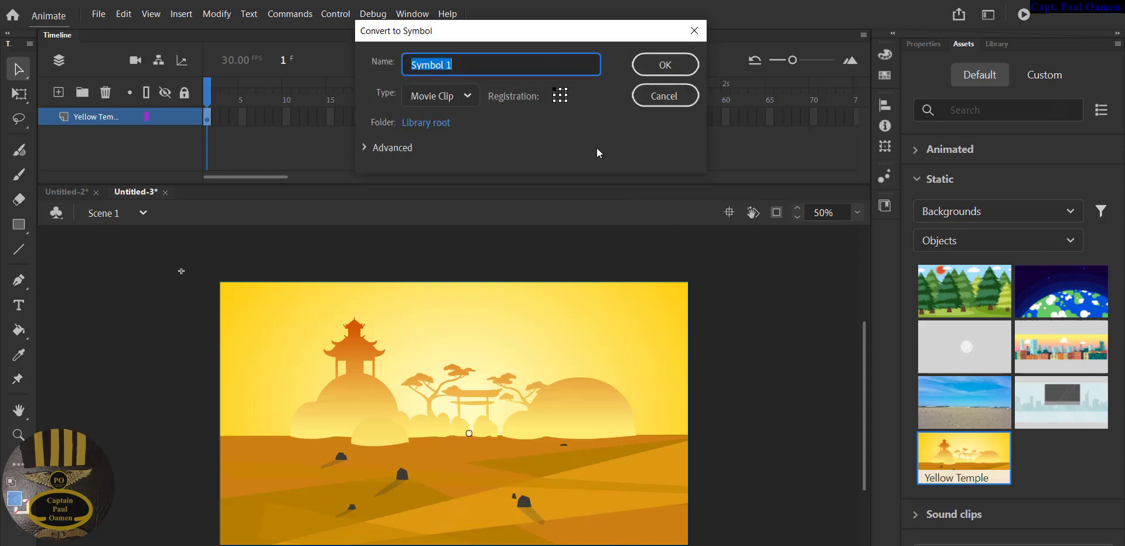
{"action": "type", "text": "Y"}
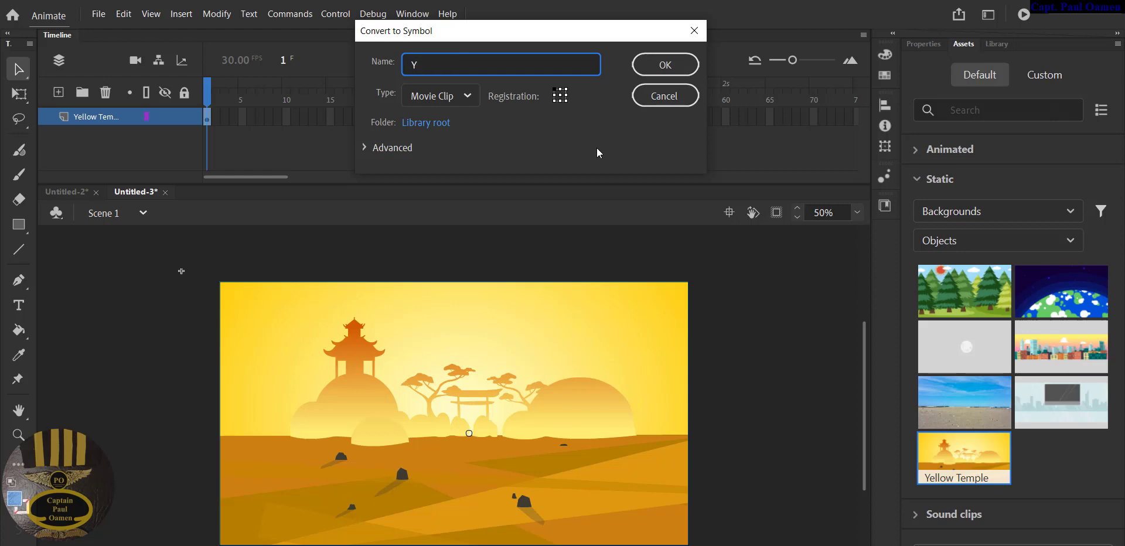
{"action": "type", "text": "ellow_BG"}
{"action": "left_click", "coordinate": [561, 96]}
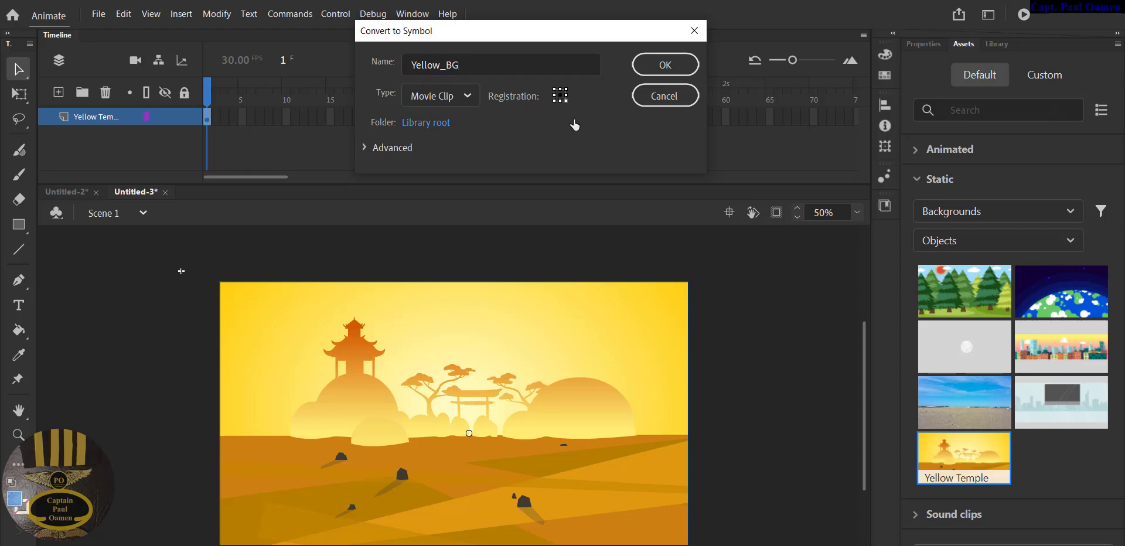
{"action": "left_click", "coordinate": [665, 65]}
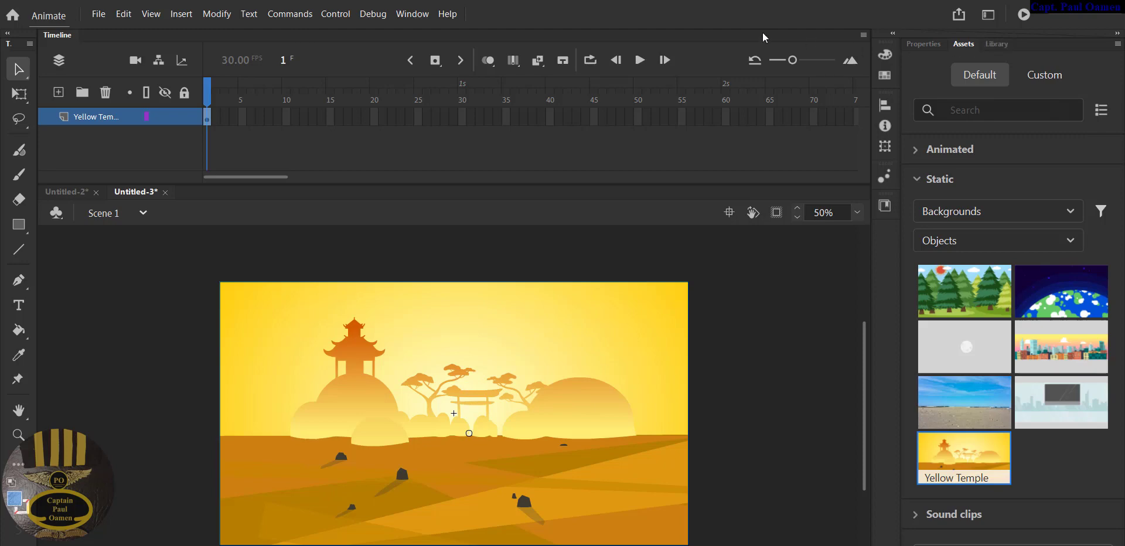
- Open the Library and enter the Yellow_BG symbol for editing
{"action": "left_click", "coordinate": [413, 18]}
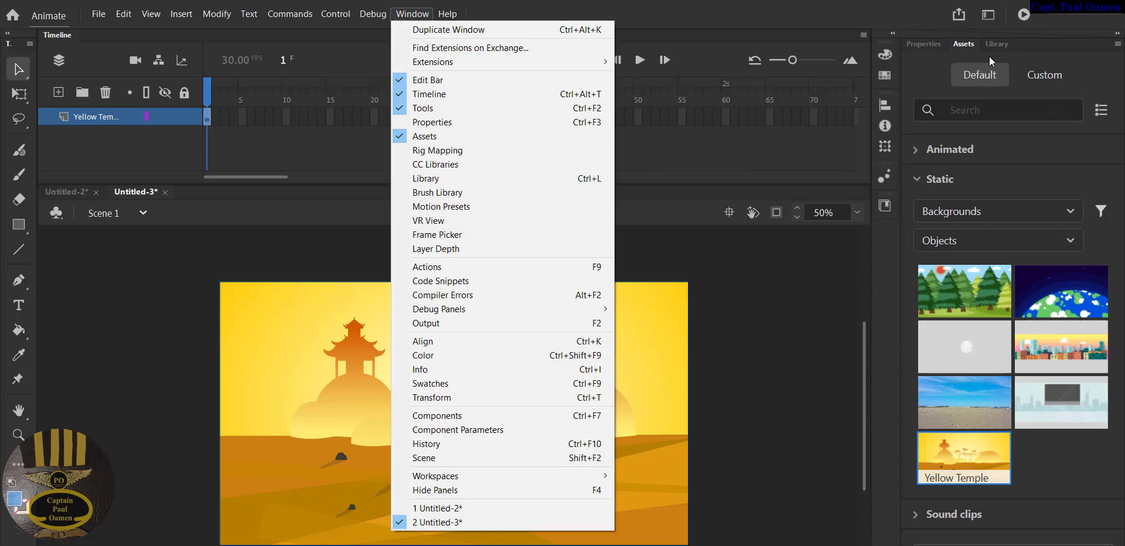
{"action": "left_click", "coordinate": [580, 179]}
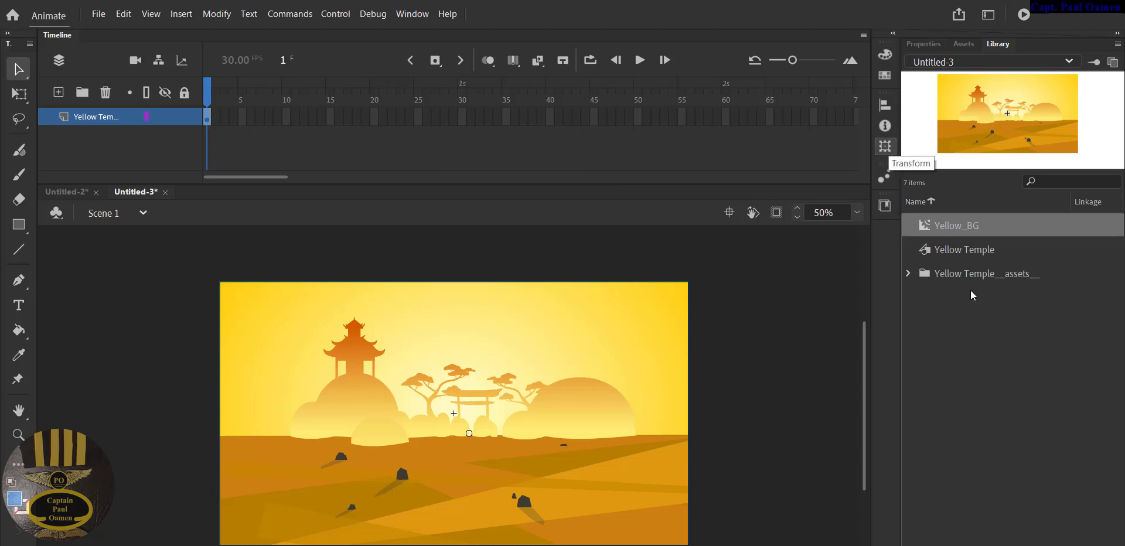
{"action": "double_click", "coordinate": [926, 229]}
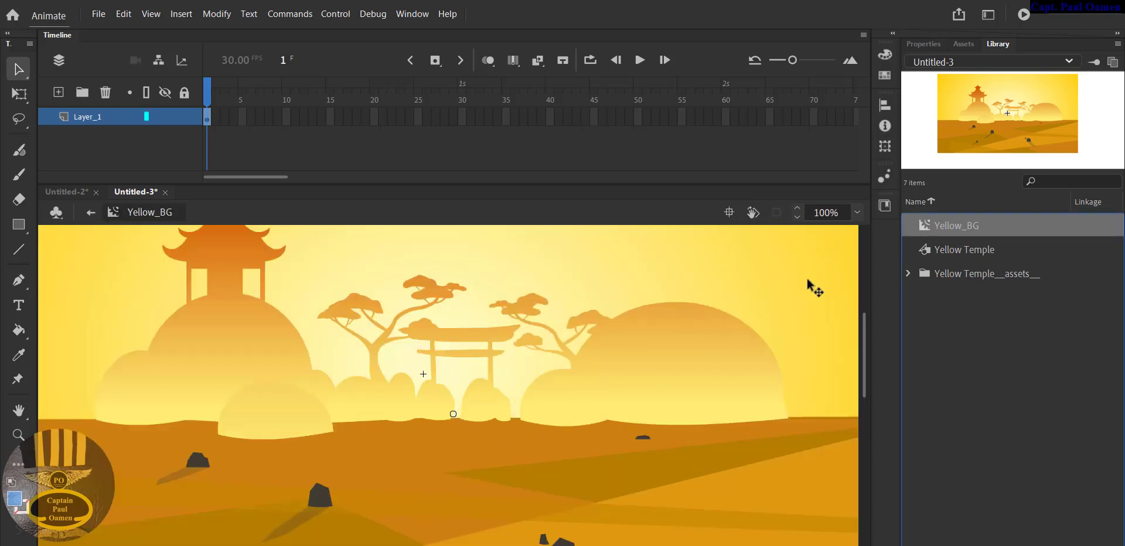
- Set the zoom to 30% inside the symbol
{"action": "left_click", "coordinate": [828, 212]}
{"action": "left_click_drag", "start_coordinate": [831, 219], "coordinate": [809, 218]}
{"action": "type", "text": "30"}
{"action": "key", "text": "Return"}
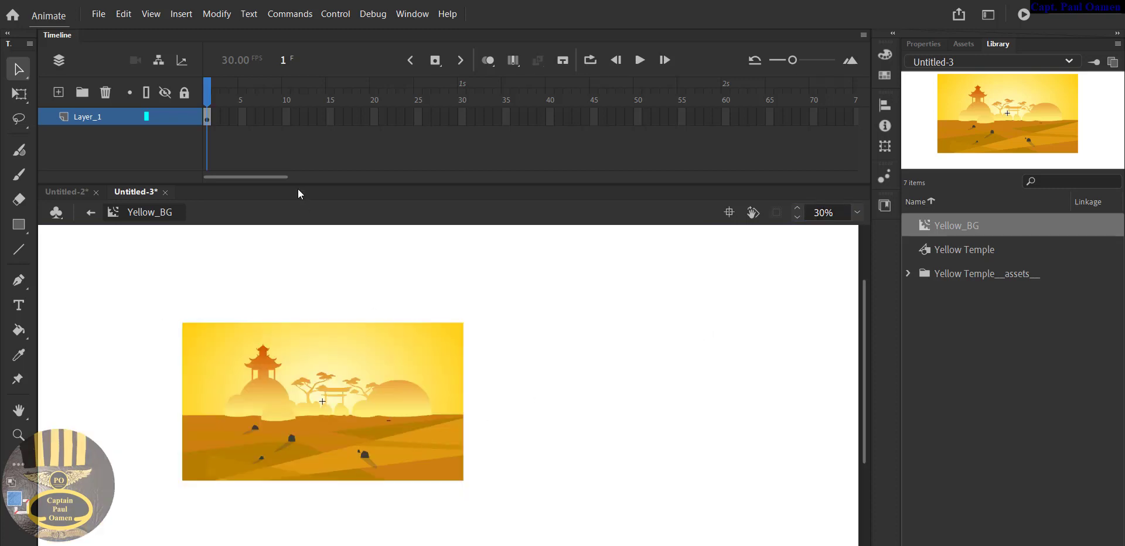
- Duplicate the temple artwork into three side-by-side copies and group them into one object
{"action": "left_click", "coordinate": [380, 414]}
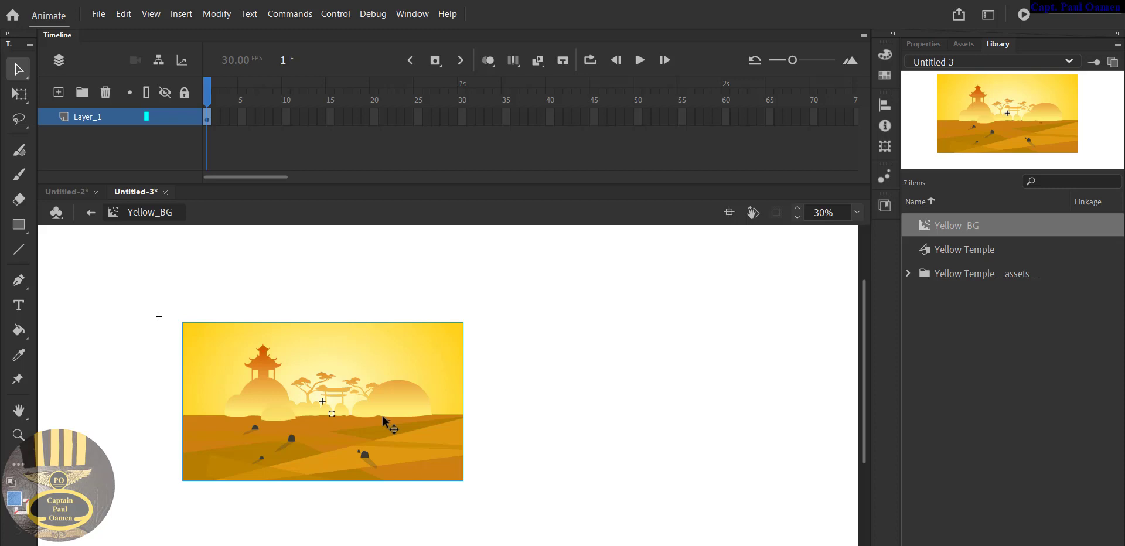
{"action": "left_click_drag", "start_coordinate": [381, 416], "coordinate": [562, 371]}
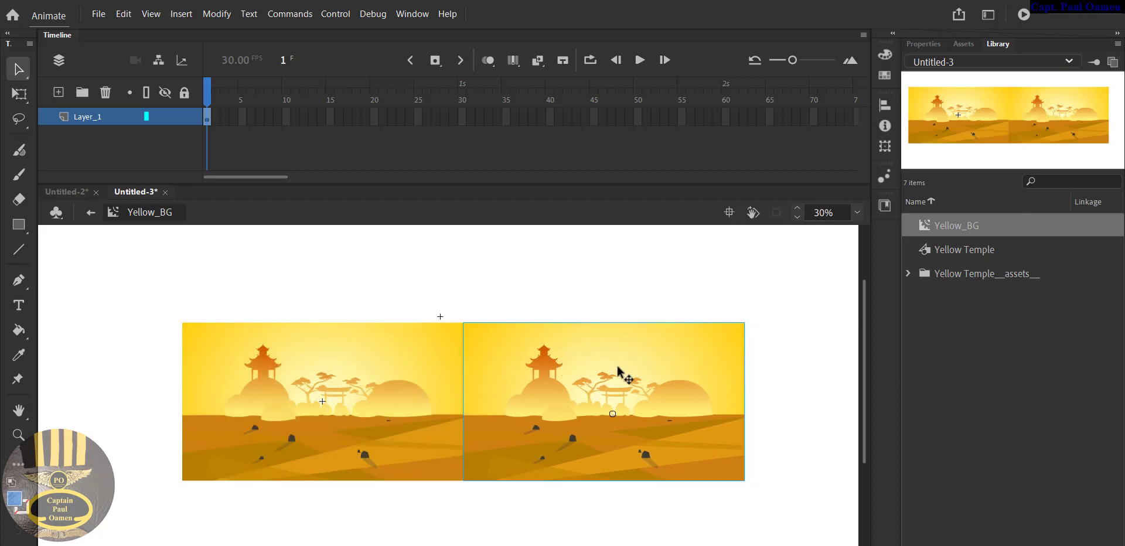
{"action": "left_click", "coordinate": [474, 501]}
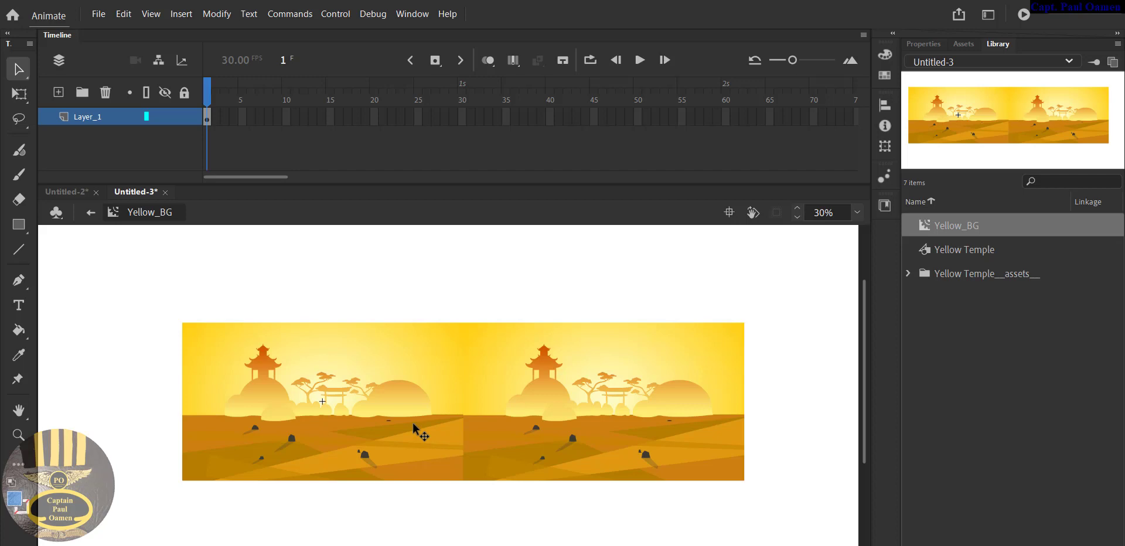
{"action": "key", "text": "ctrl+a"}
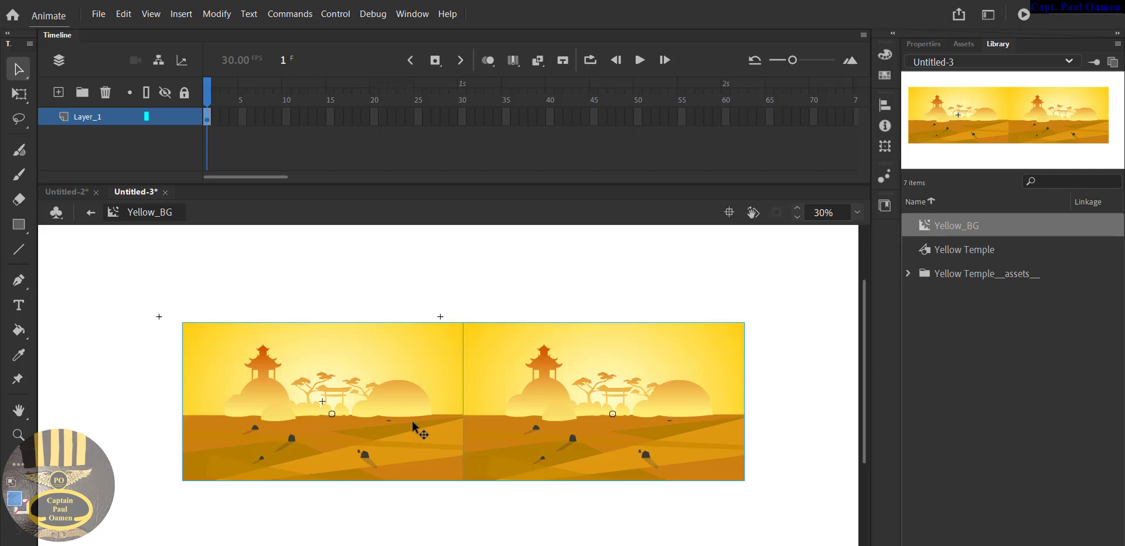
{"action": "left_click_drag", "start_coordinate": [389, 398], "coordinate": [844, 375]}
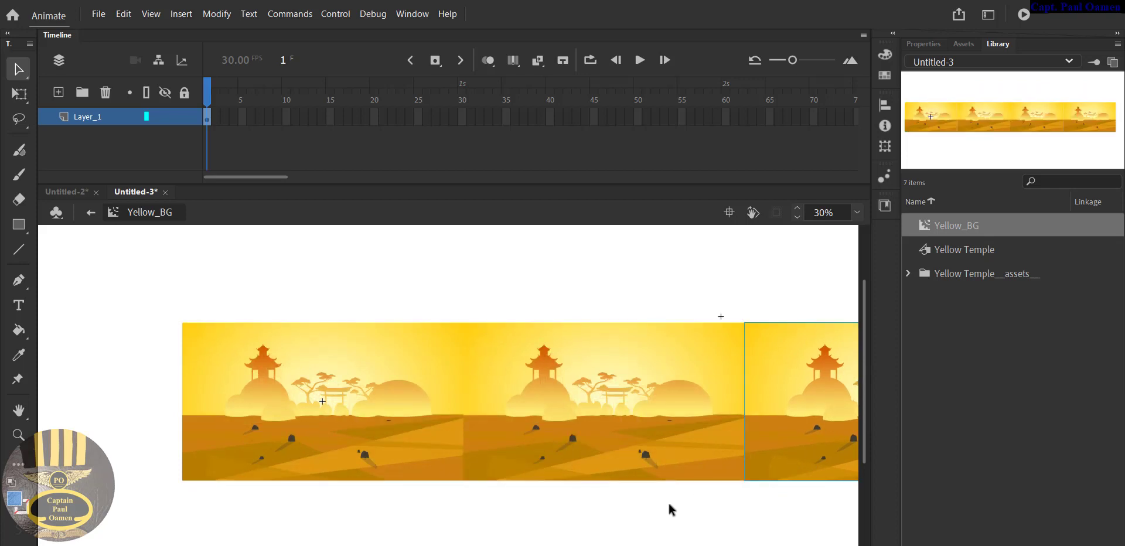
{"action": "key", "text": "ctrl+a"}
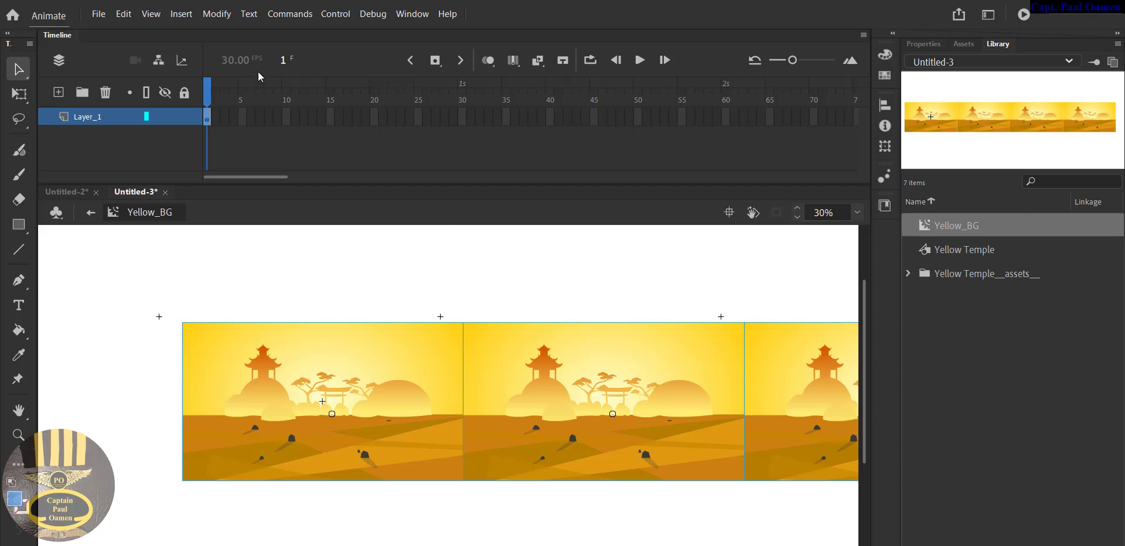
{"action": "left_click", "coordinate": [217, 14]}
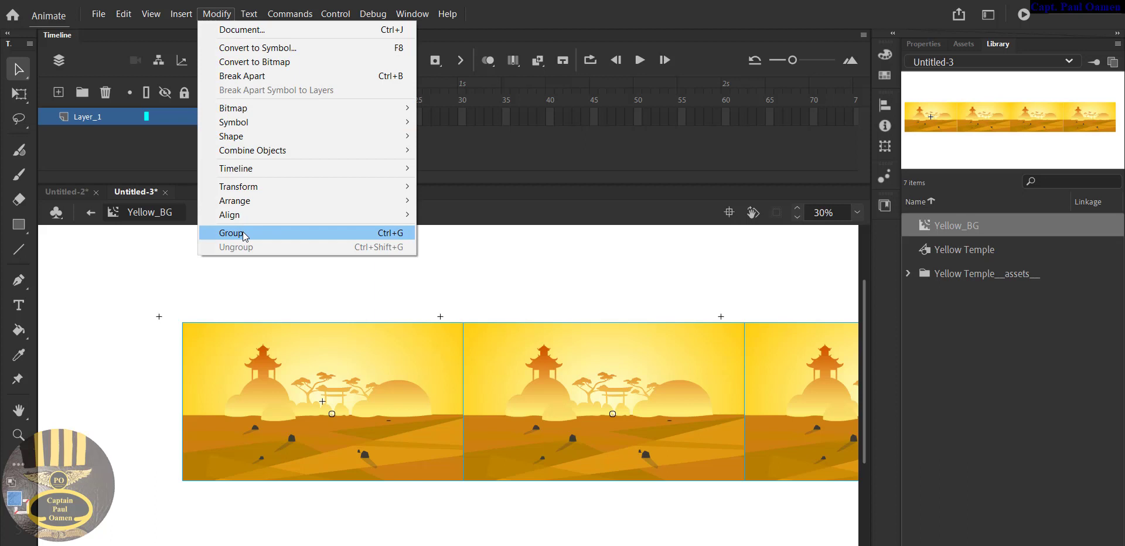
{"action": "left_click", "coordinate": [397, 236]}
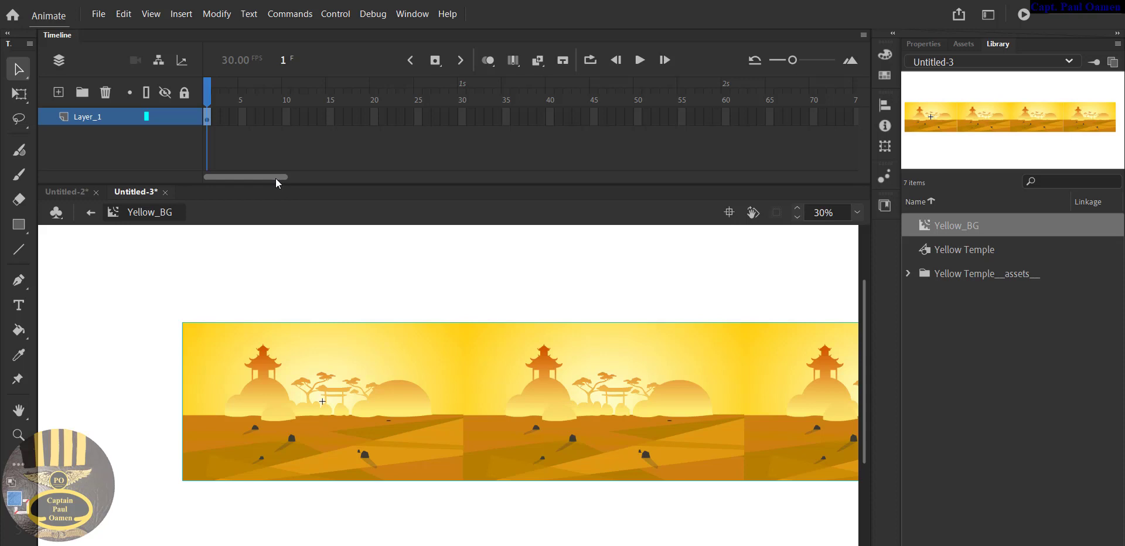
- Extend Layer_1's frames to 575 with F5, then bring up frame options at frame 700
{"action": "left_click_drag", "start_coordinate": [282, 182], "coordinate": [873, 170]}
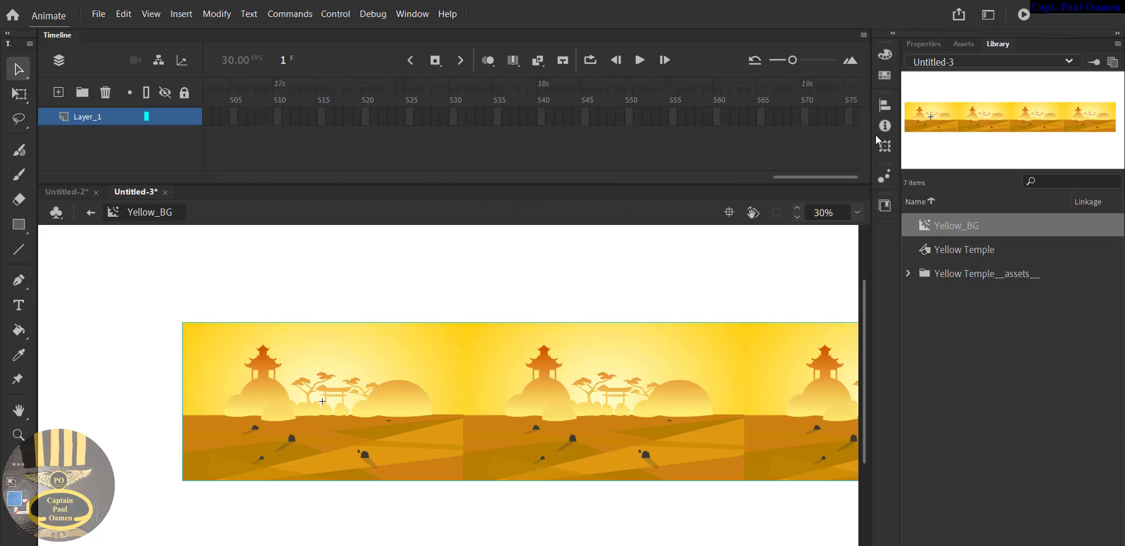
{"action": "left_click", "coordinate": [848, 122]}
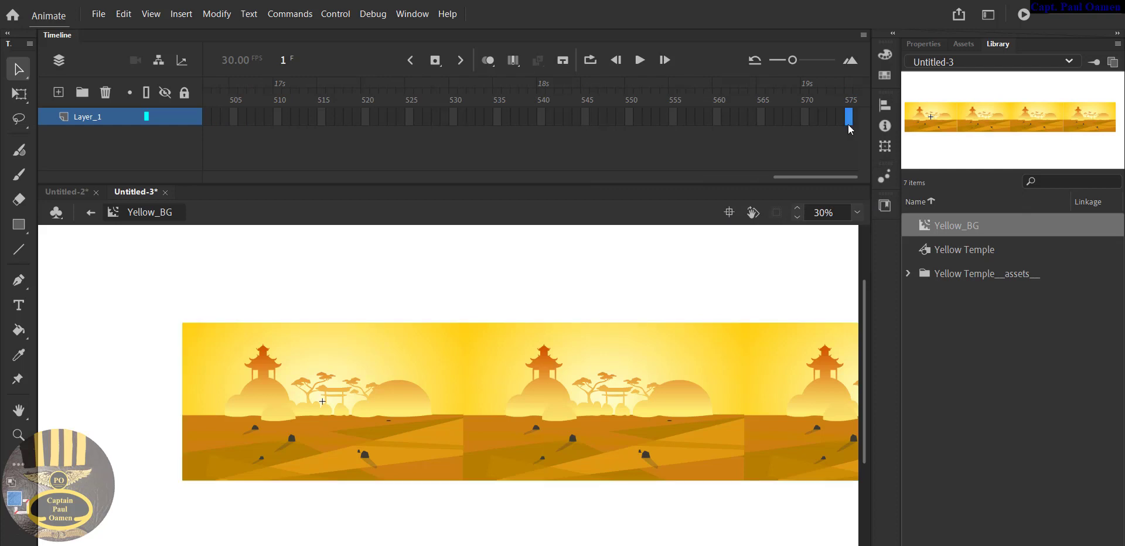
{"action": "key", "text": "F5"}
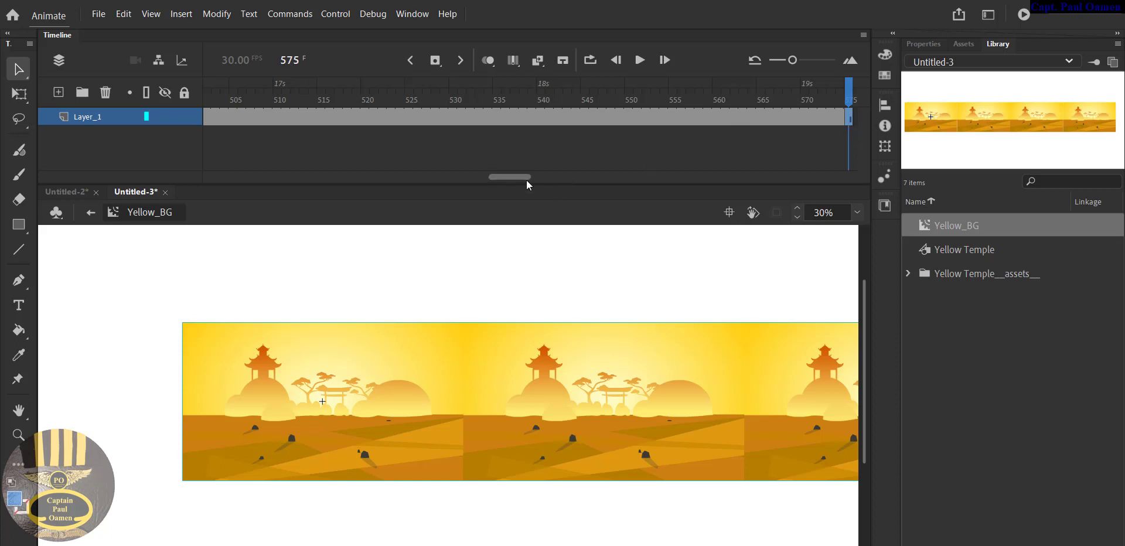
{"action": "left_click_drag", "start_coordinate": [525, 178], "coordinate": [562, 178]}
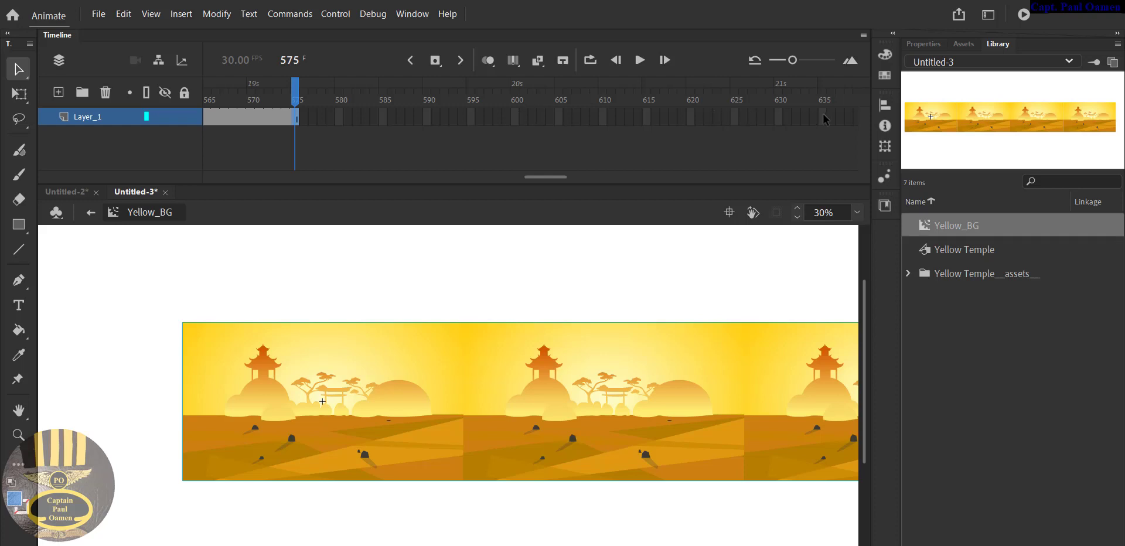
{"action": "left_click_drag", "start_coordinate": [549, 186], "coordinate": [608, 185]}
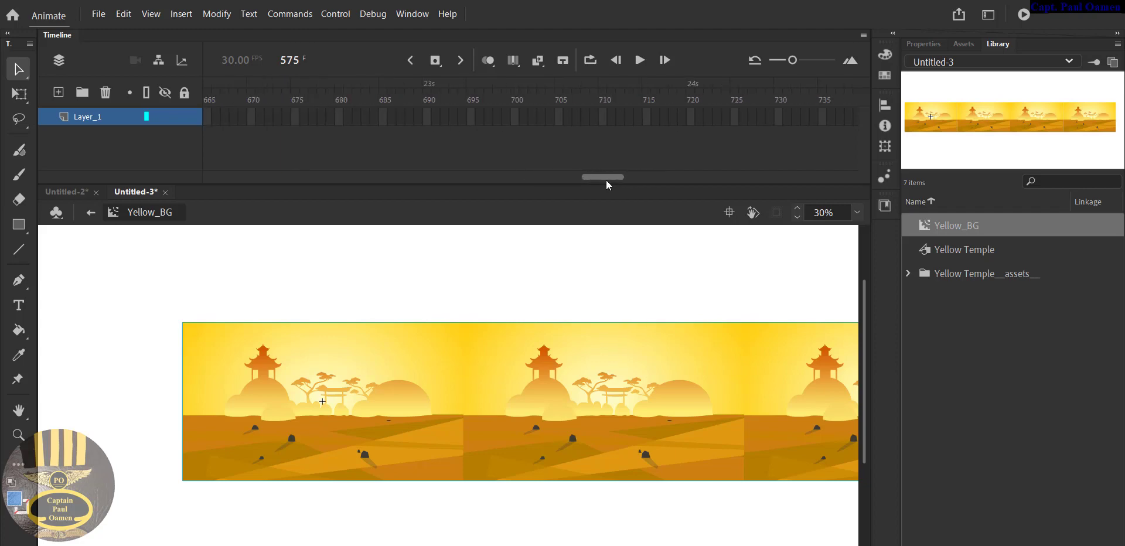
{"action": "right_click", "coordinate": [516, 120]}
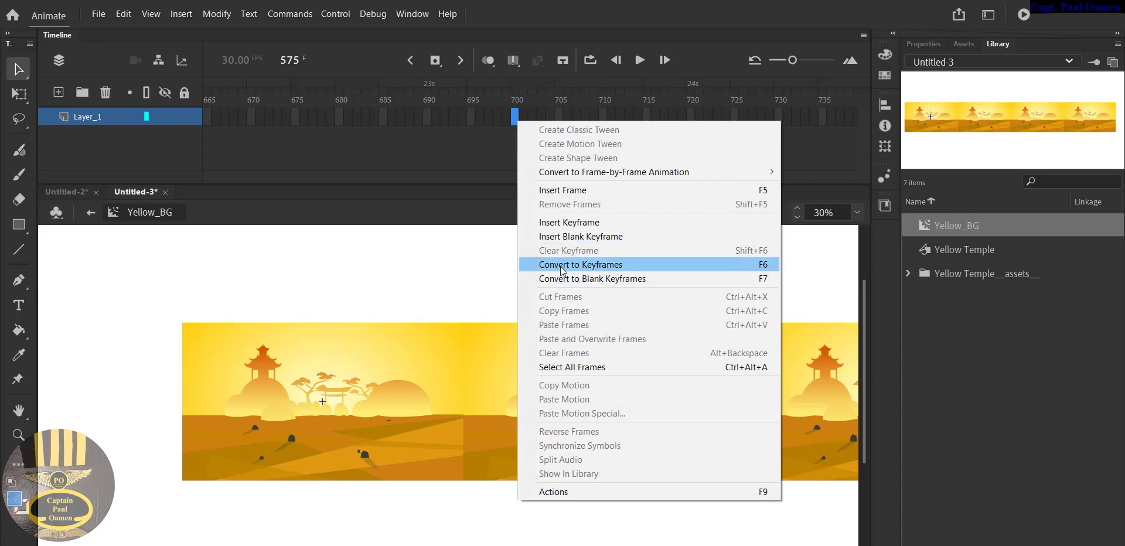
- Make frame 700 a keyframe and slide the three-temple strip far left
{"action": "left_click", "coordinate": [760, 269]}
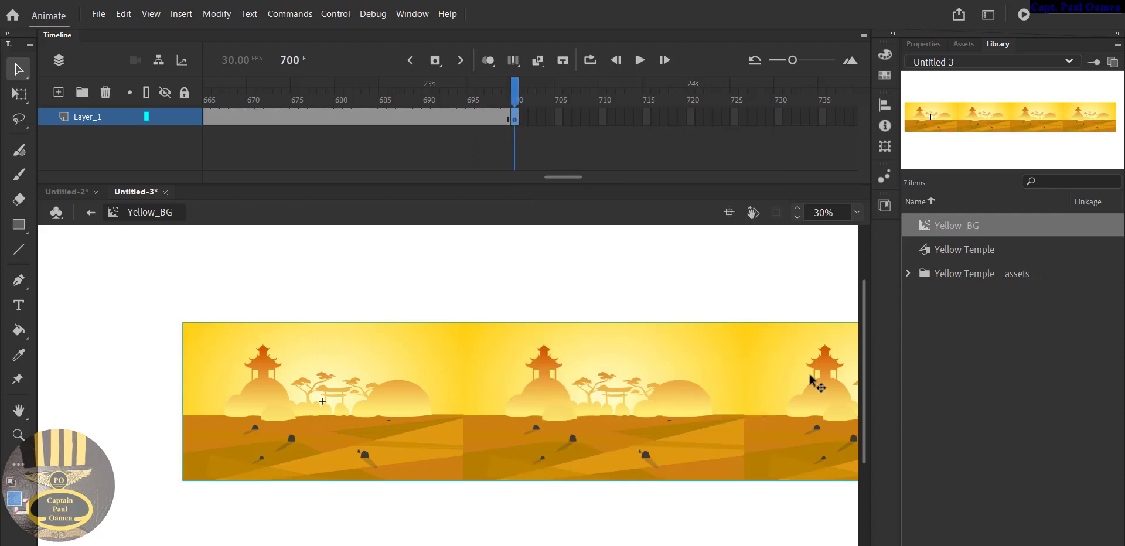
{"action": "left_click_drag", "start_coordinate": [813, 381], "coordinate": [507, 381]}
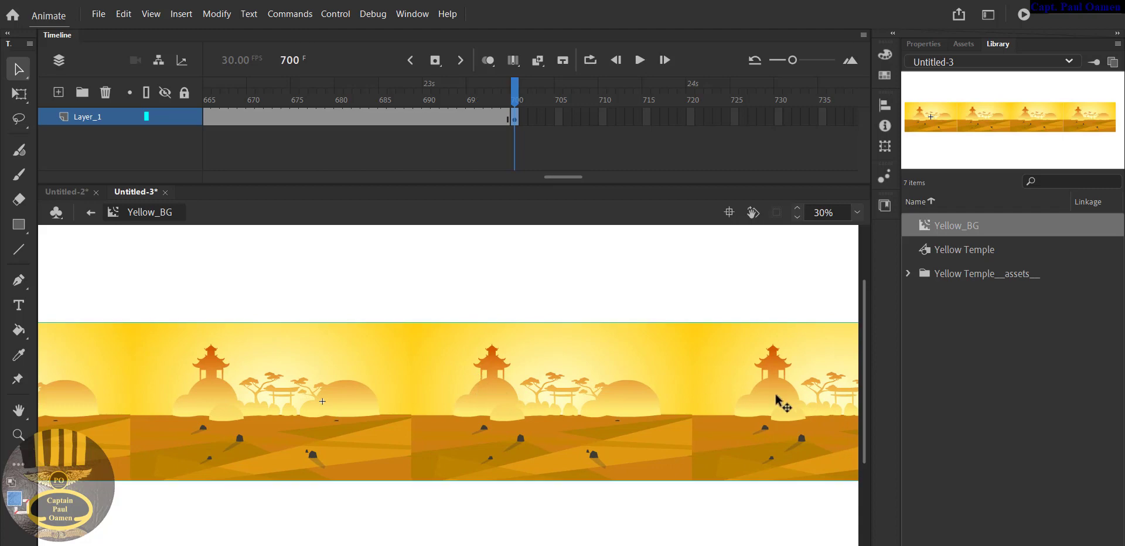
{"action": "left_click_drag", "start_coordinate": [781, 400], "coordinate": [443, 403]}
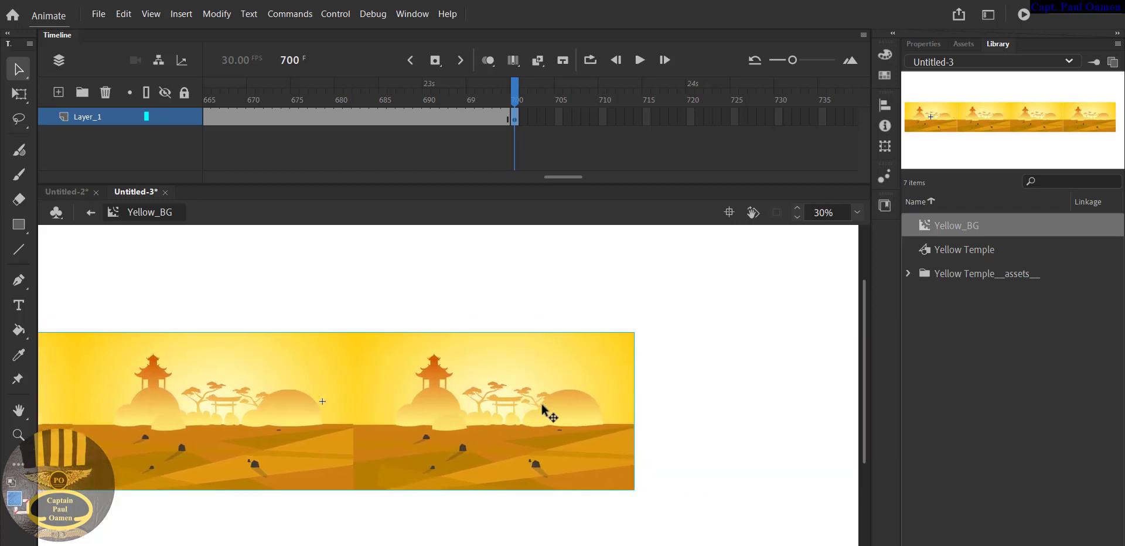
{"action": "left_click_drag", "start_coordinate": [542, 408], "coordinate": [444, 411]}
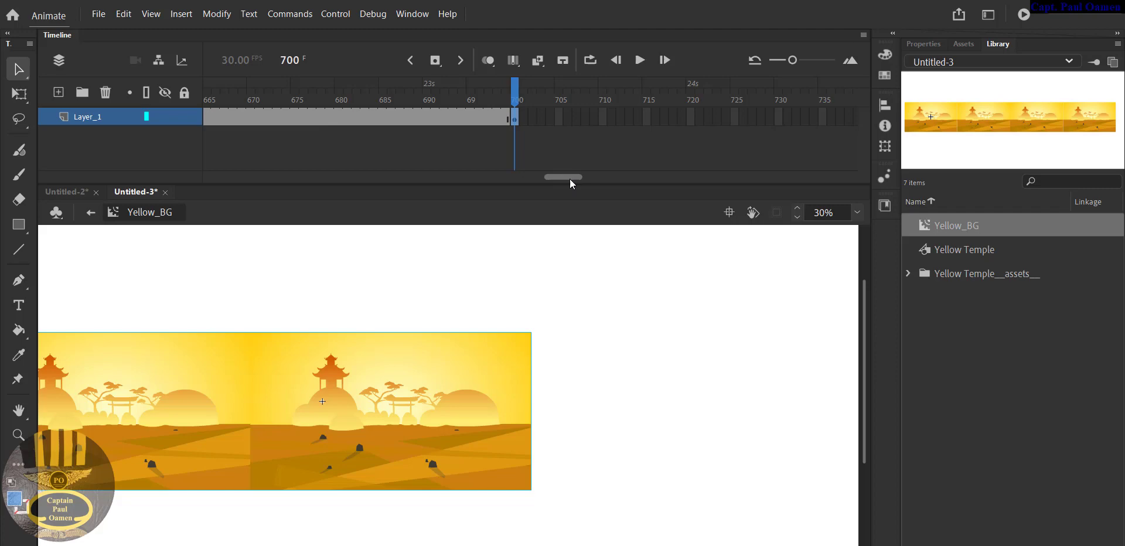
{"action": "left_click_drag", "start_coordinate": [571, 179], "coordinate": [427, 177]}
- Add a classic tween across Layer_1's span, confirming the symbol conversion
{"action": "right_click", "coordinate": [569, 122]}
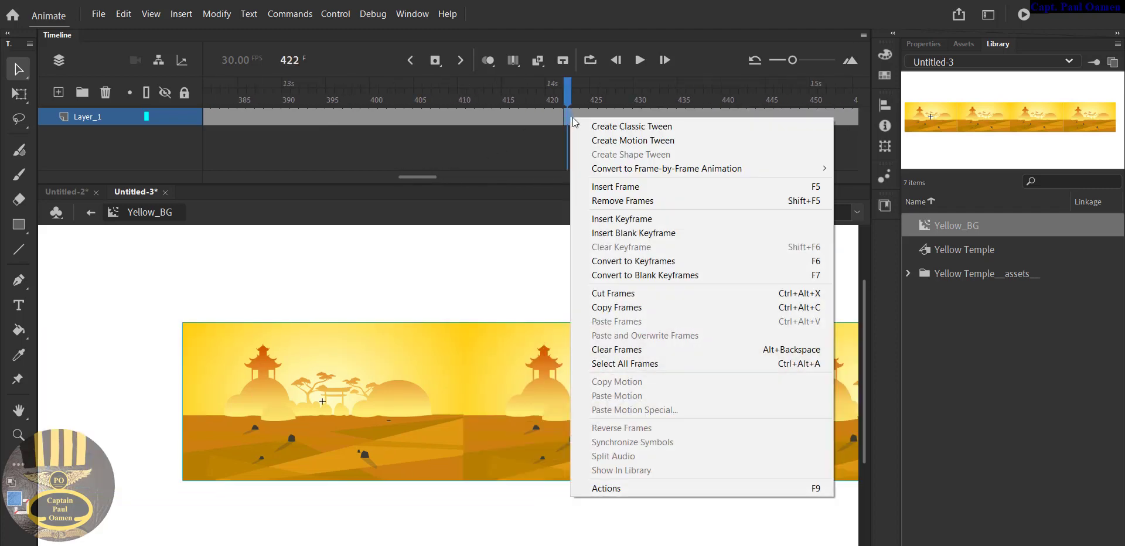
{"action": "left_click", "coordinate": [609, 140]}
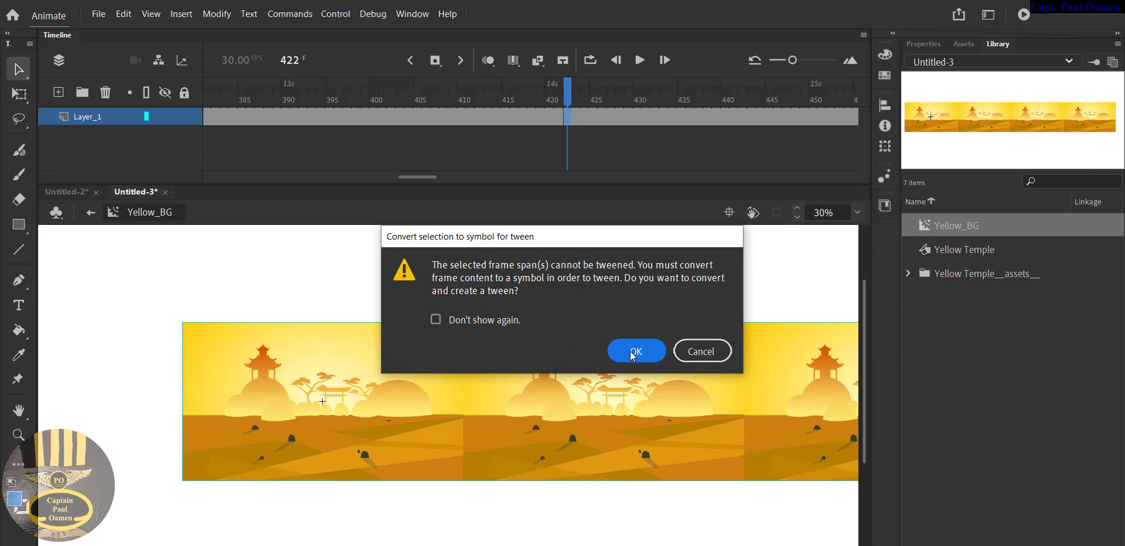
{"action": "left_click", "coordinate": [632, 352]}
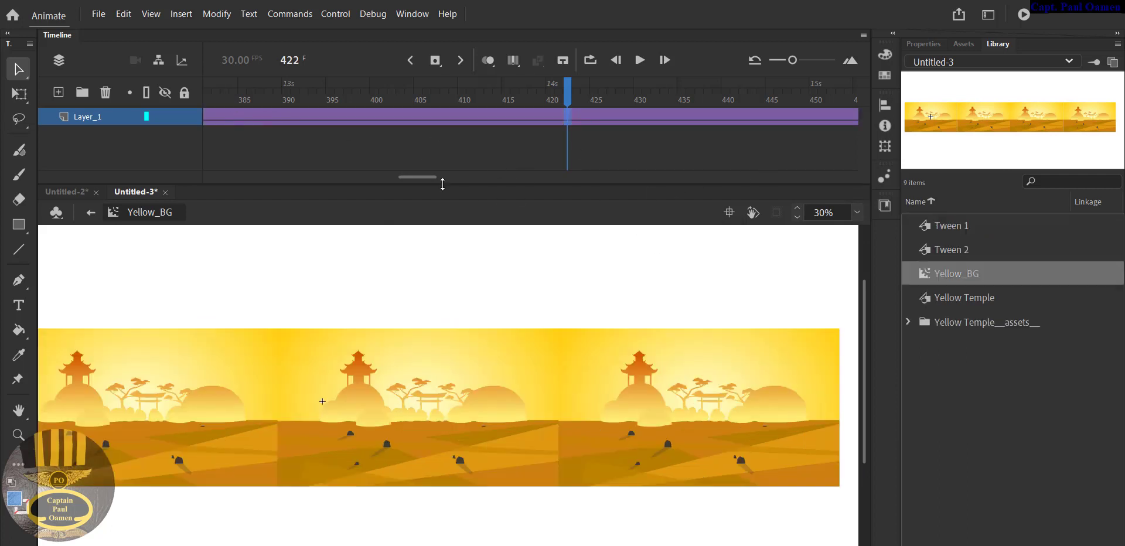
{"action": "left_click_drag", "start_coordinate": [430, 181], "coordinate": [220, 157]}
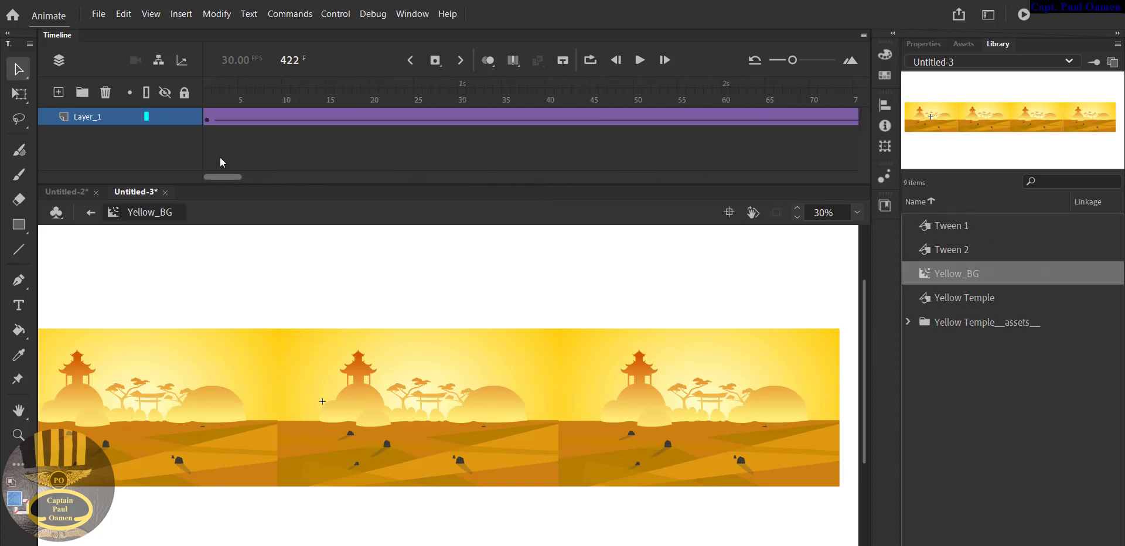
- Return to Scene 1, test-play the scrolling background, and close the preview
{"action": "left_click", "coordinate": [91, 214]}
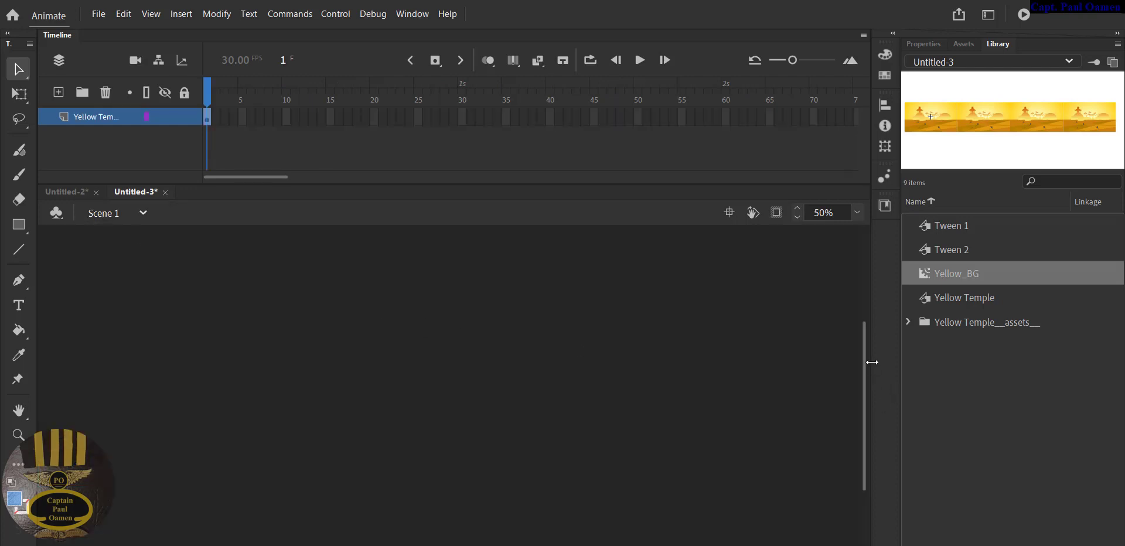
{"action": "scroll", "coordinate": [856, 381], "scroll_direction": "down", "scroll_amount": 3}
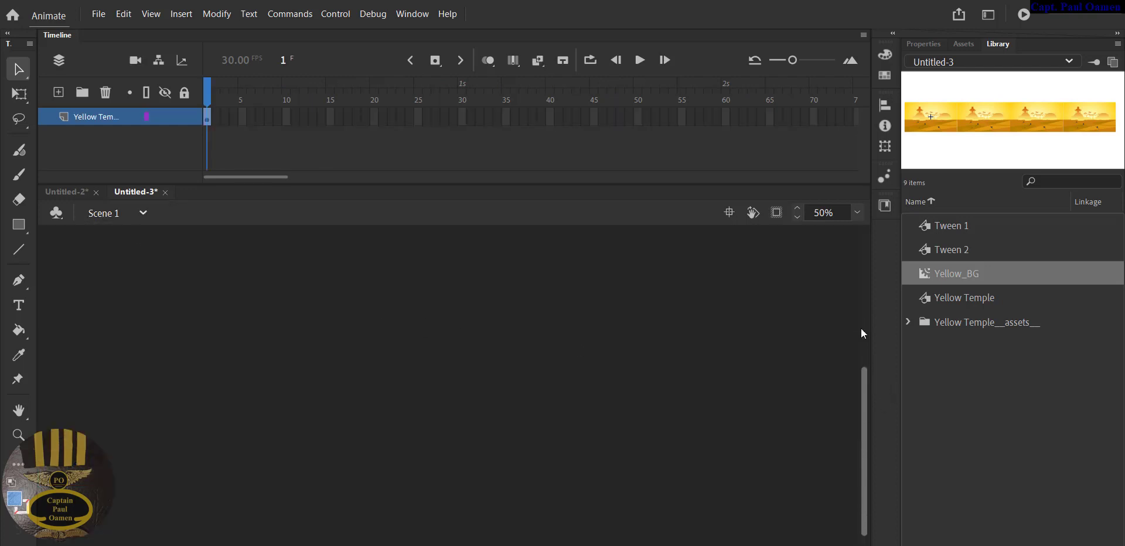
{"action": "scroll", "coordinate": [860, 329], "scroll_direction": "up", "scroll_amount": 8}
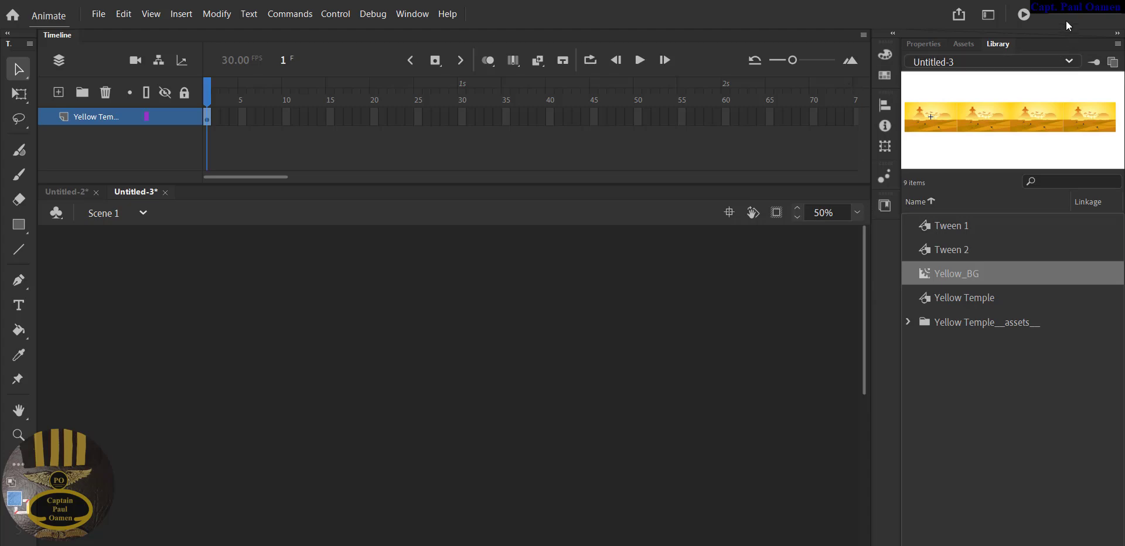
{"action": "left_click", "coordinate": [1024, 14]}
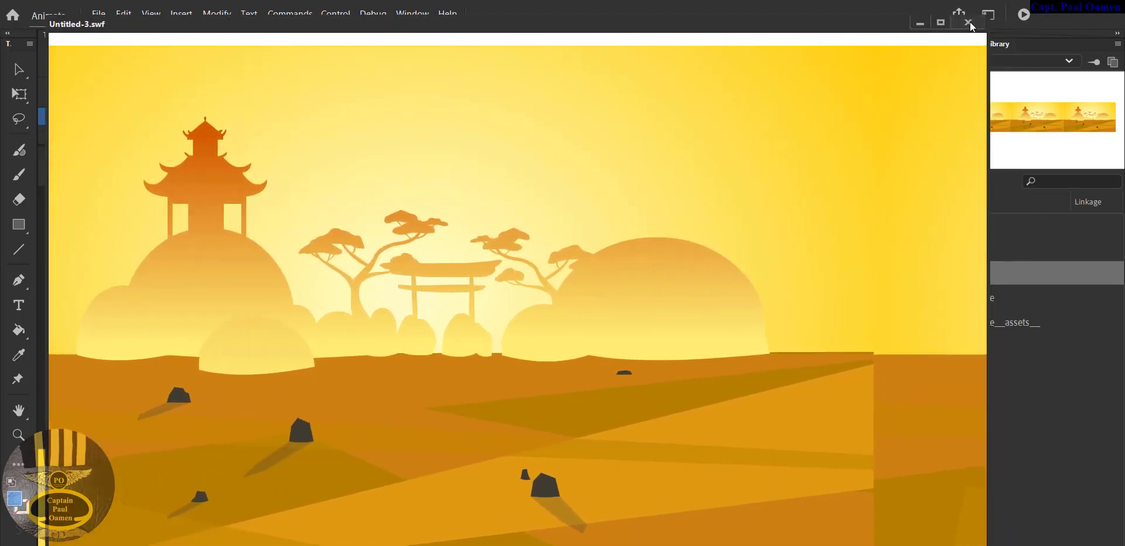
{"action": "left_click", "coordinate": [969, 22]}
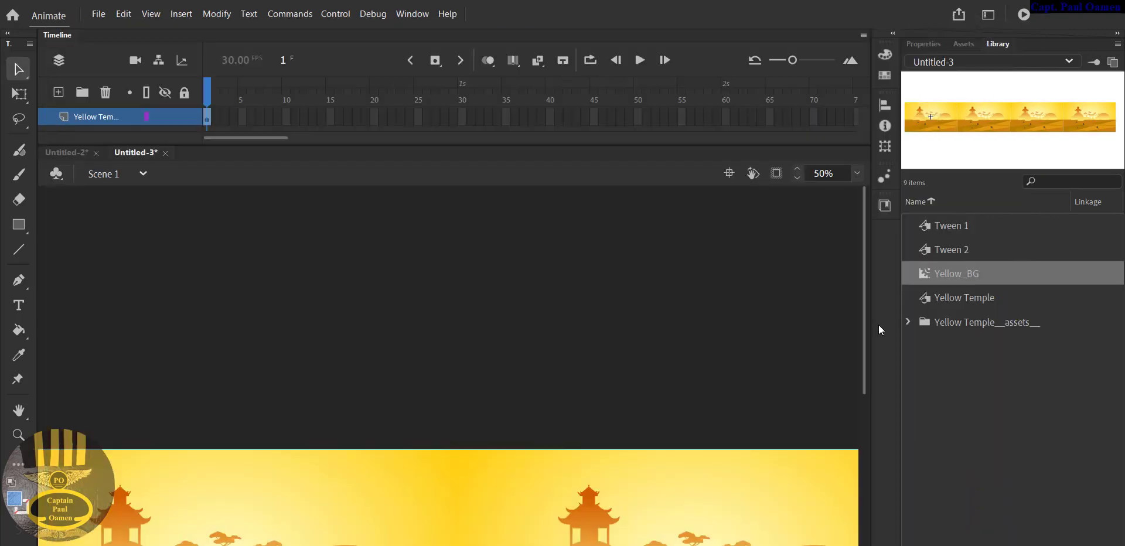
- Drag the stage/timeline divider down to enlarge the Timeline panel
{"action": "left_click_drag", "start_coordinate": [867, 279], "coordinate": [870, 366]}
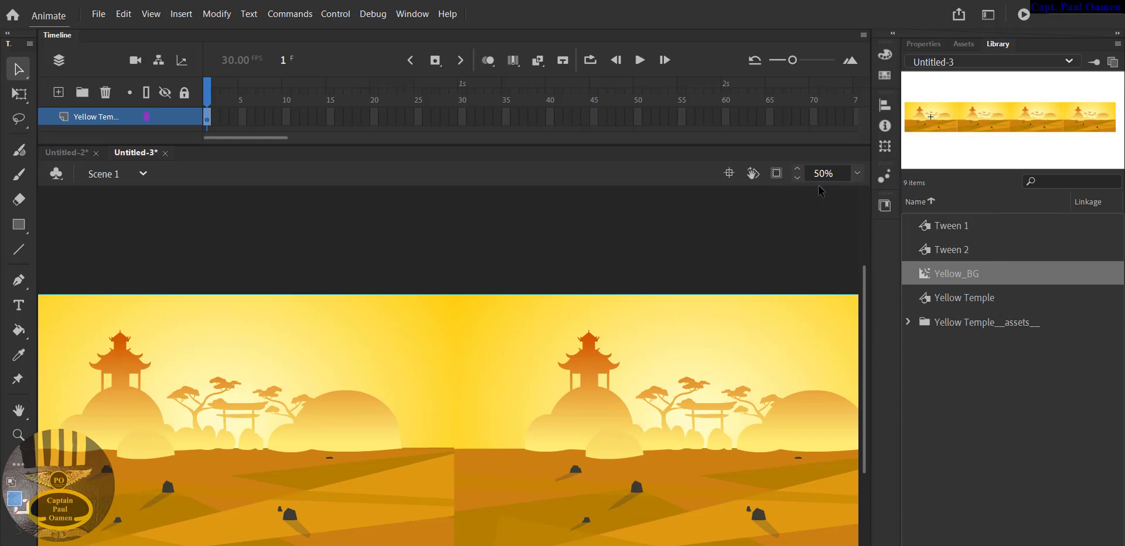
{"action": "left_click", "coordinate": [821, 172]}
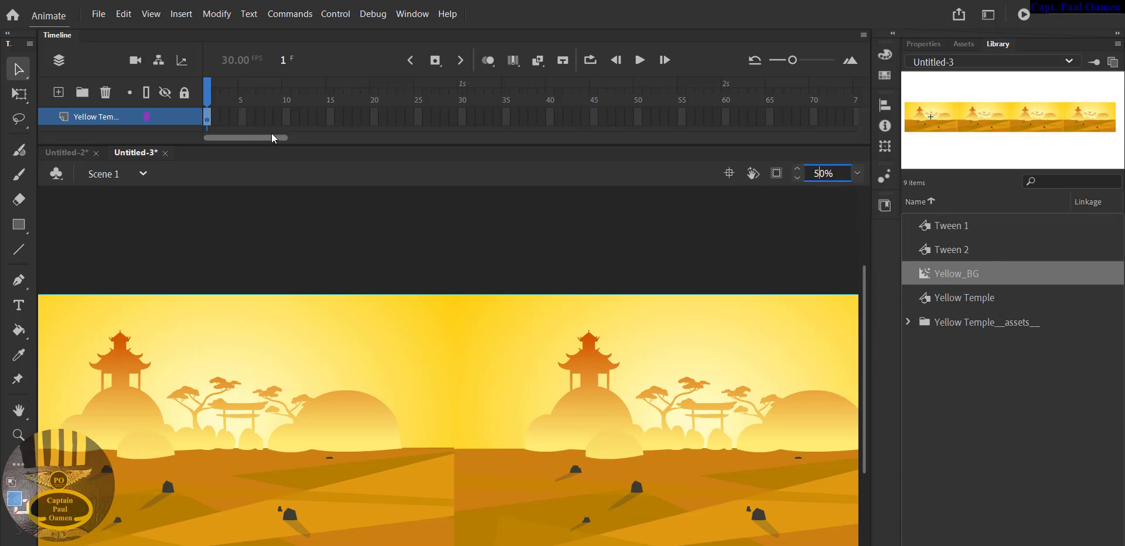
{"action": "left_click_drag", "start_coordinate": [308, 145], "coordinate": [306, 197]}
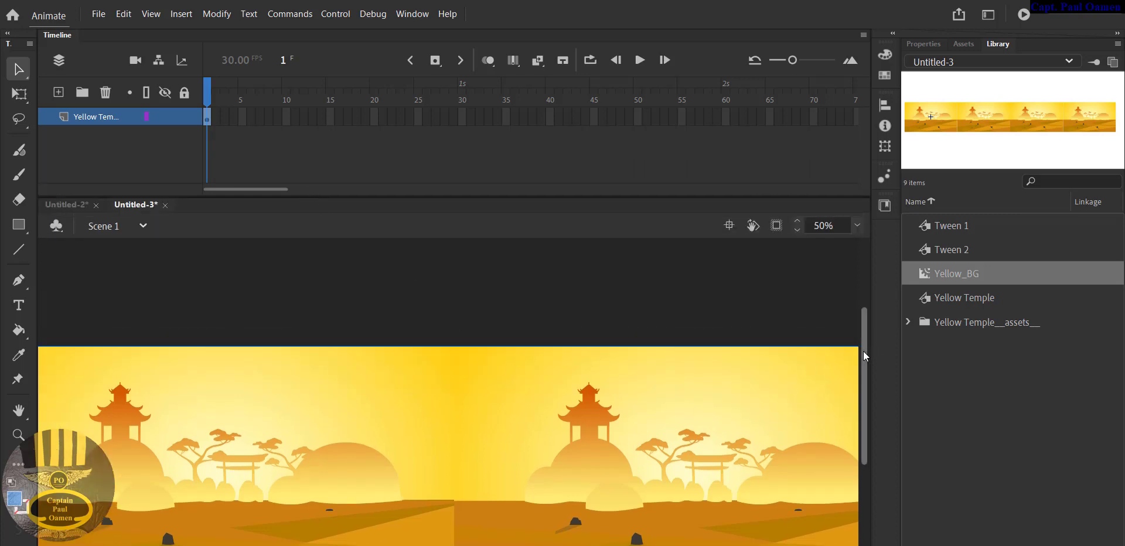
{"action": "left_click_drag", "start_coordinate": [863, 351], "coordinate": [873, 387]}
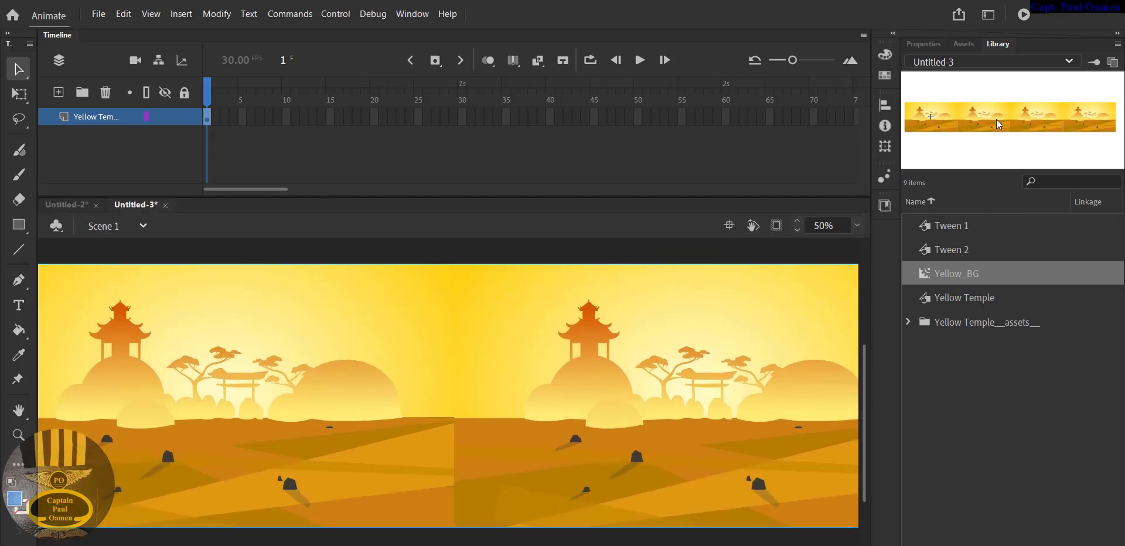
- Show the Animated > Characters assets, including Chicken Siblings, and lock the Yellow Temple layer
{"action": "left_click", "coordinate": [968, 44]}
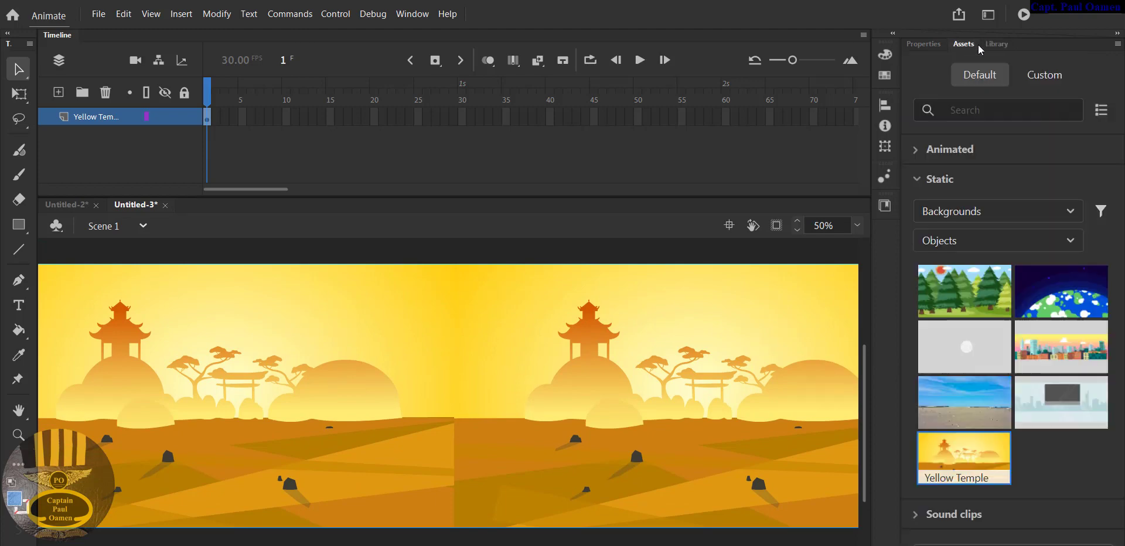
{"action": "left_click", "coordinate": [419, 15]}
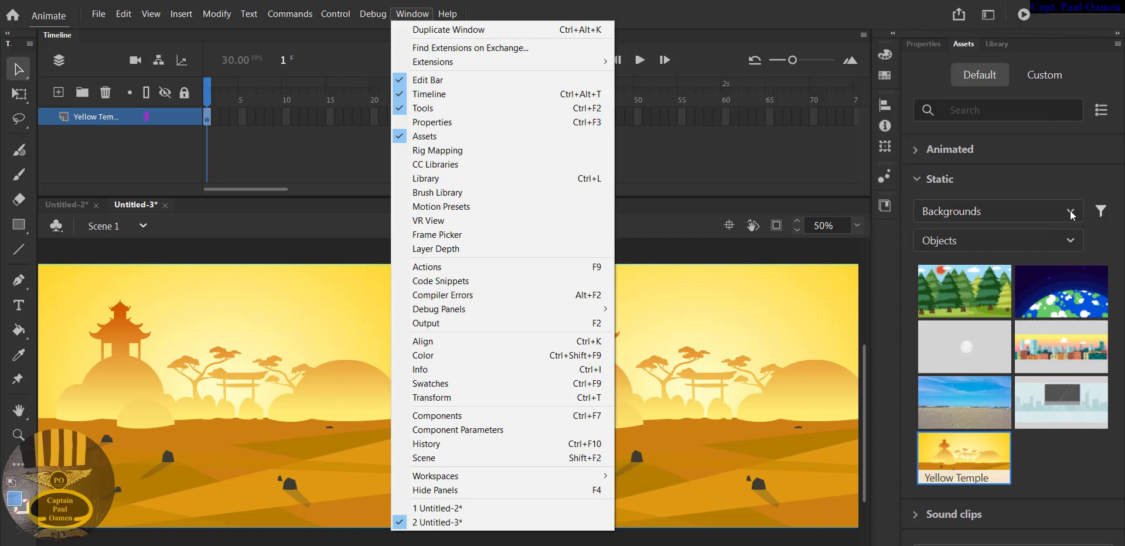
{"action": "left_click", "coordinate": [914, 149]}
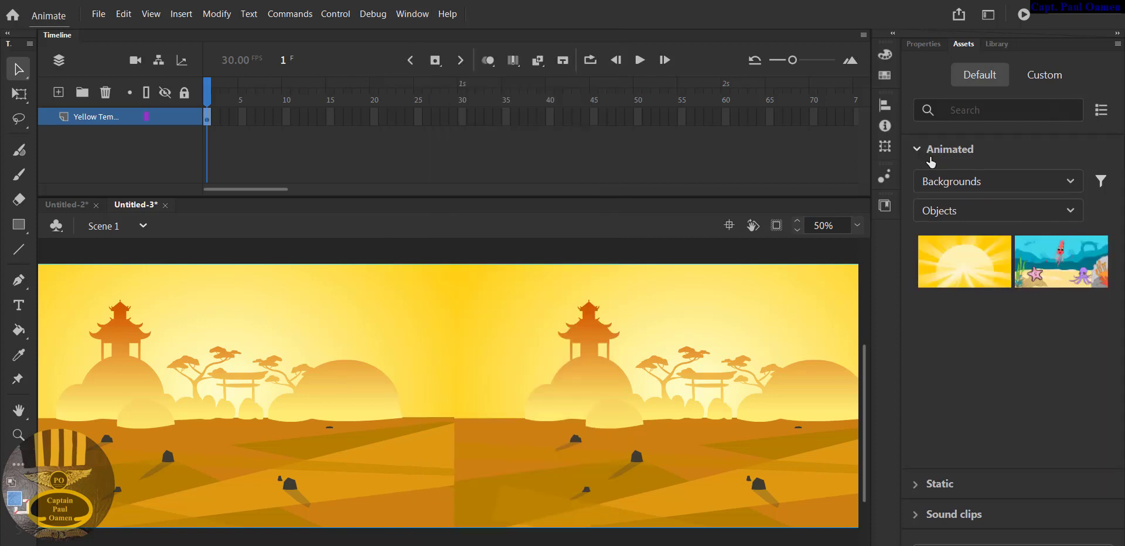
{"action": "left_click", "coordinate": [1072, 182]}
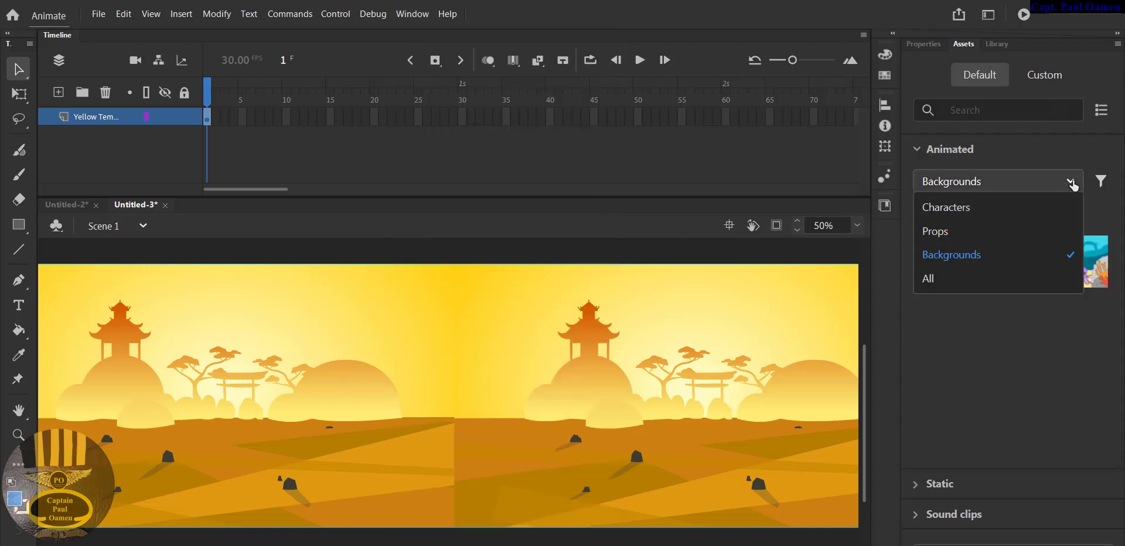
{"action": "left_click", "coordinate": [959, 209]}
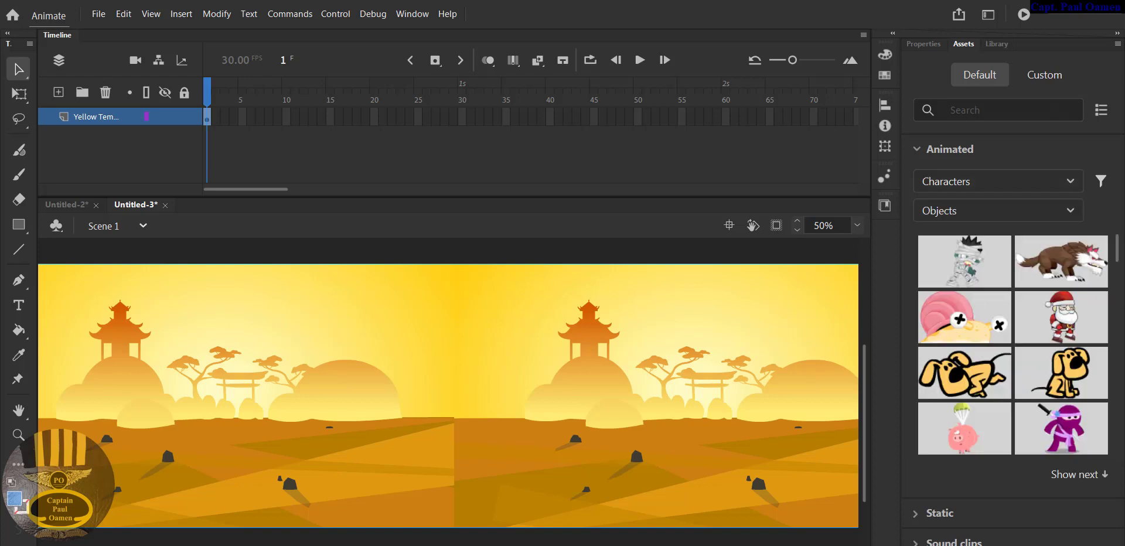
{"action": "scroll", "coordinate": [1018, 346], "scroll_direction": "down", "scroll_amount": 5}
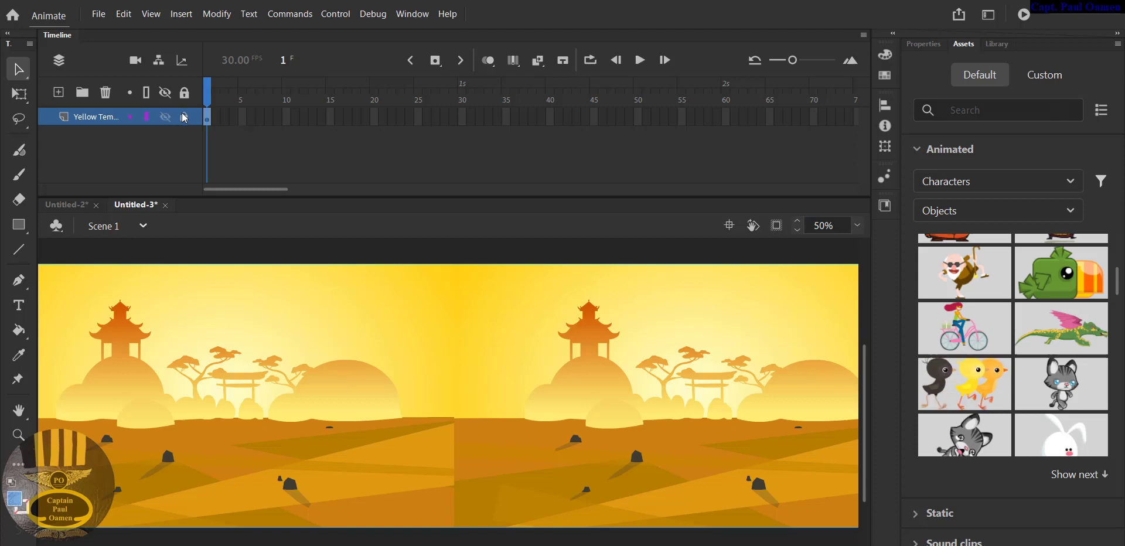
{"action": "left_click", "coordinate": [183, 118]}
- Add Chicken Siblings to the stage, shrink it with Free Transform, and set it on the ground near centre
{"action": "left_click_drag", "start_coordinate": [949, 375], "coordinate": [432, 400]}
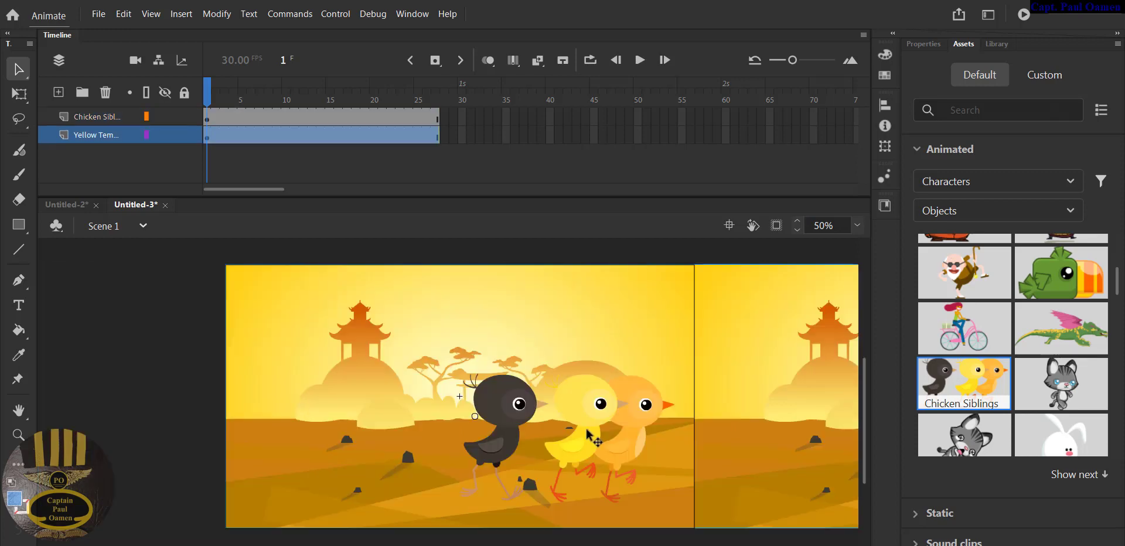
{"action": "left_click", "coordinate": [587, 434]}
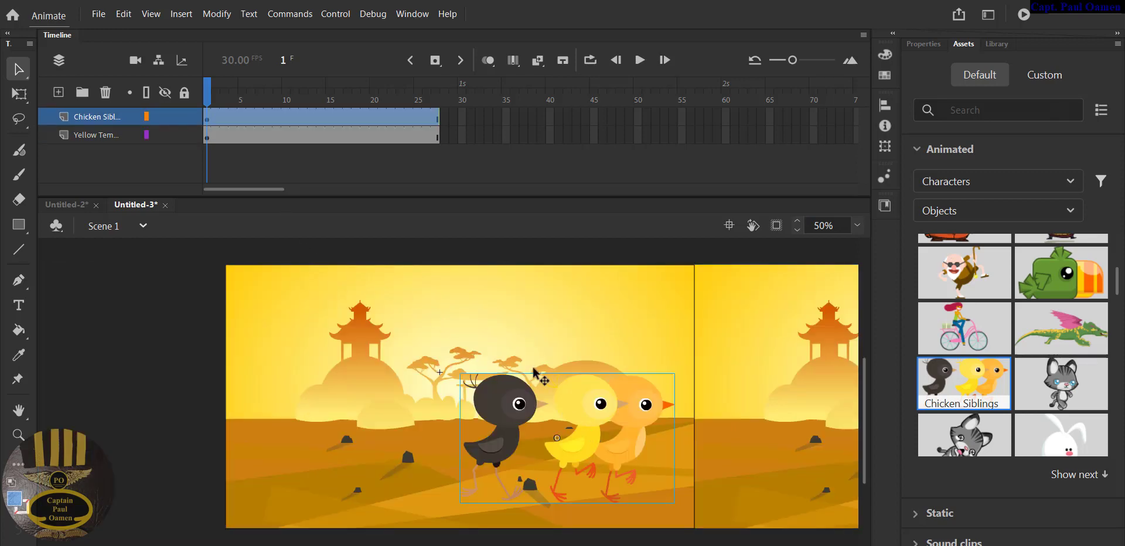
{"action": "left_click", "coordinate": [27, 96]}
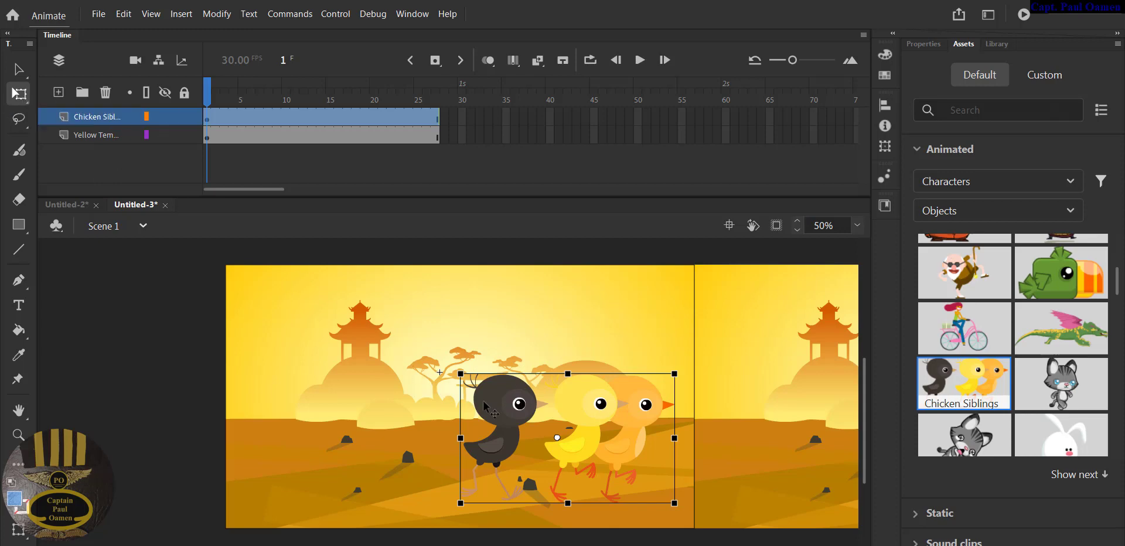
{"action": "left_click_drag", "start_coordinate": [460, 373], "coordinate": [481, 399]}
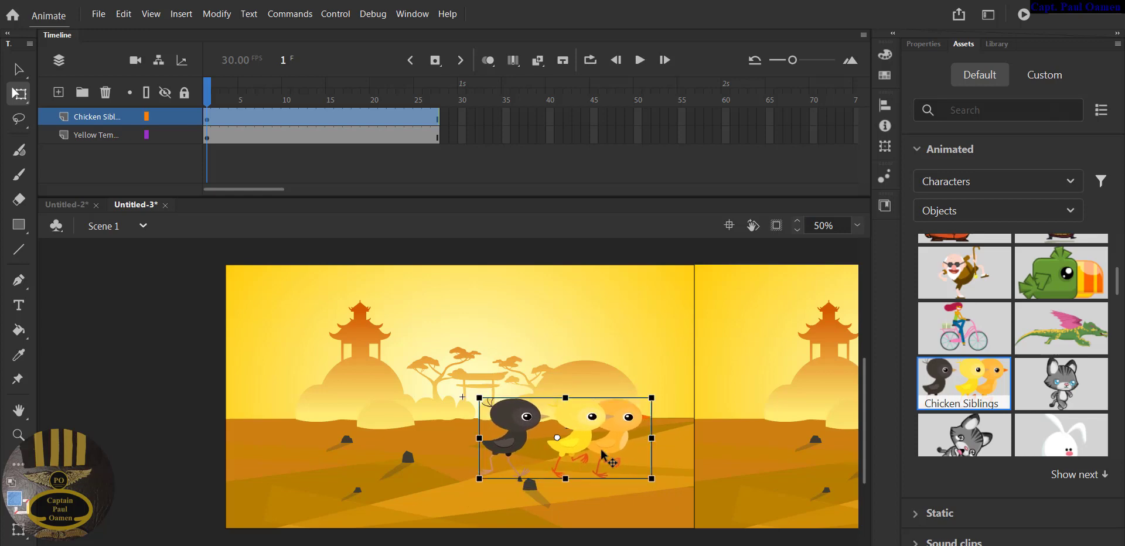
{"action": "left_click_drag", "start_coordinate": [604, 455], "coordinate": [627, 446]}
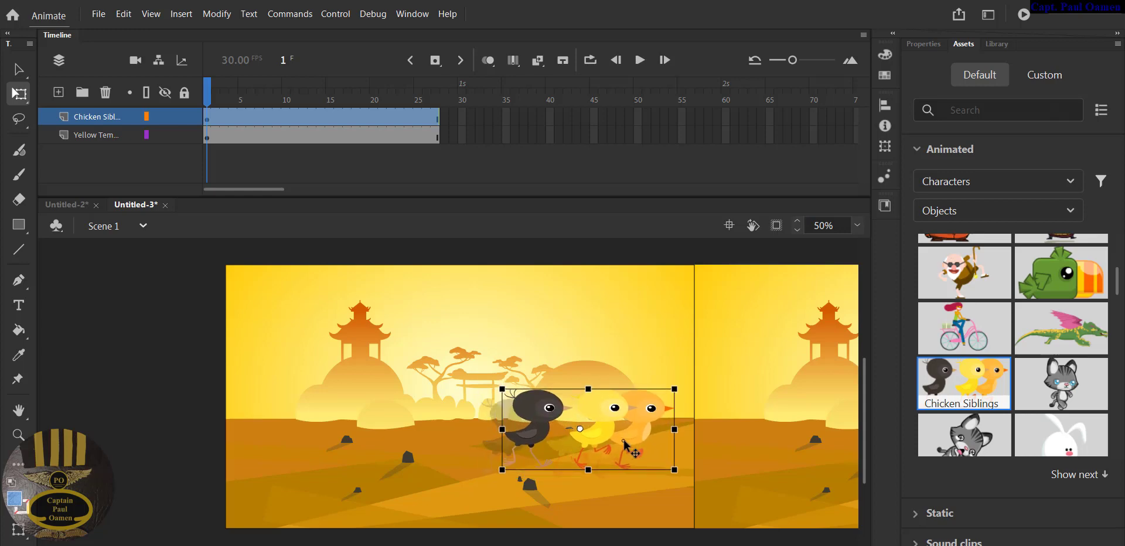
- Preview the movie, then place Bear Running on the left side of the stage
{"action": "left_click", "coordinate": [1024, 14]}
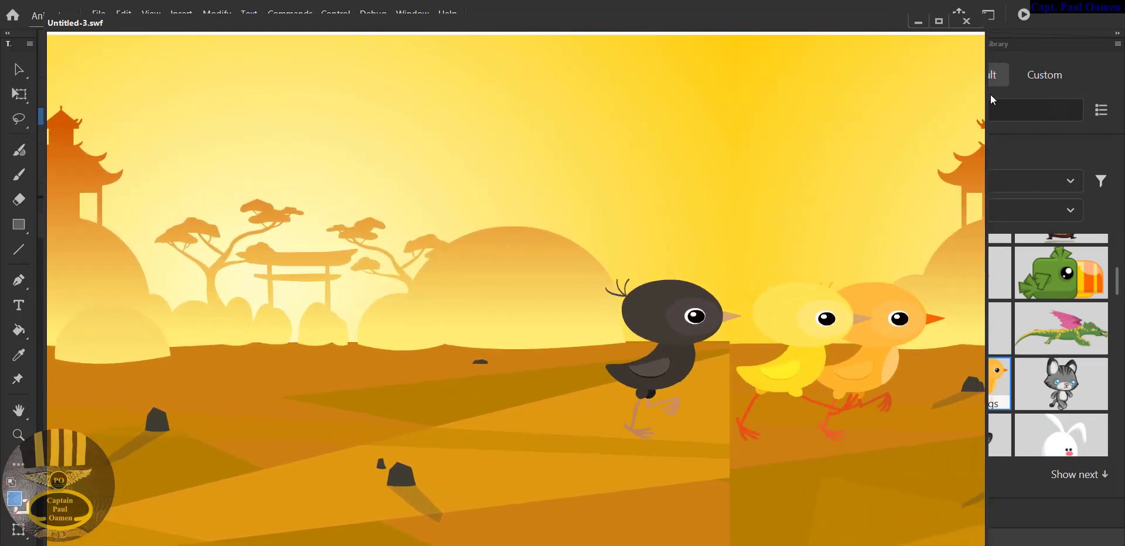
{"action": "left_click", "coordinate": [967, 21]}
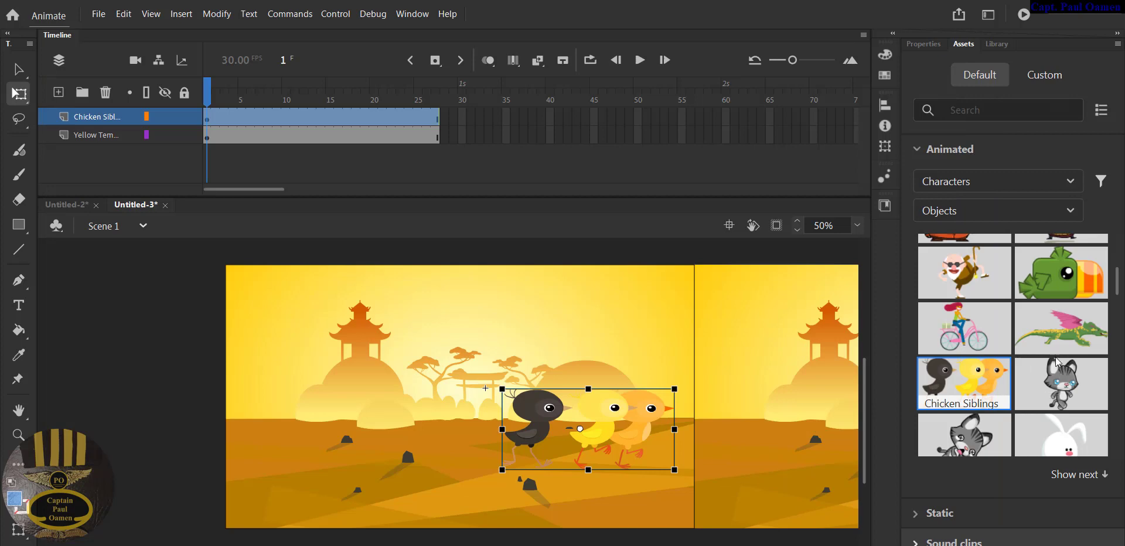
{"action": "scroll", "coordinate": [1036, 364], "scroll_direction": "down", "scroll_amount": 3}
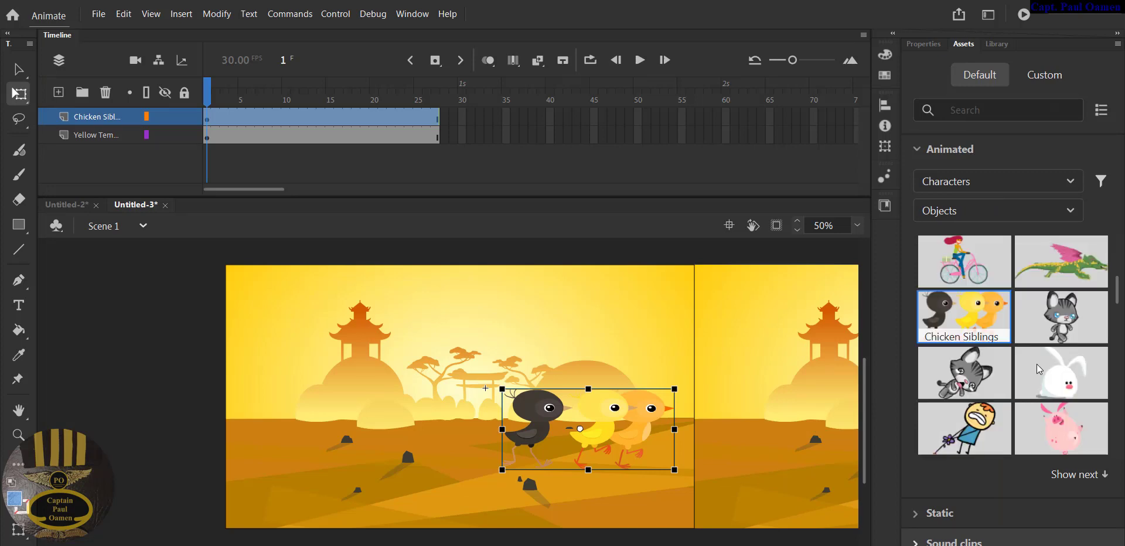
{"action": "scroll", "coordinate": [1037, 367], "scroll_direction": "down", "scroll_amount": 1}
{"action": "left_click_drag", "start_coordinate": [1061, 359], "coordinate": [425, 462]}
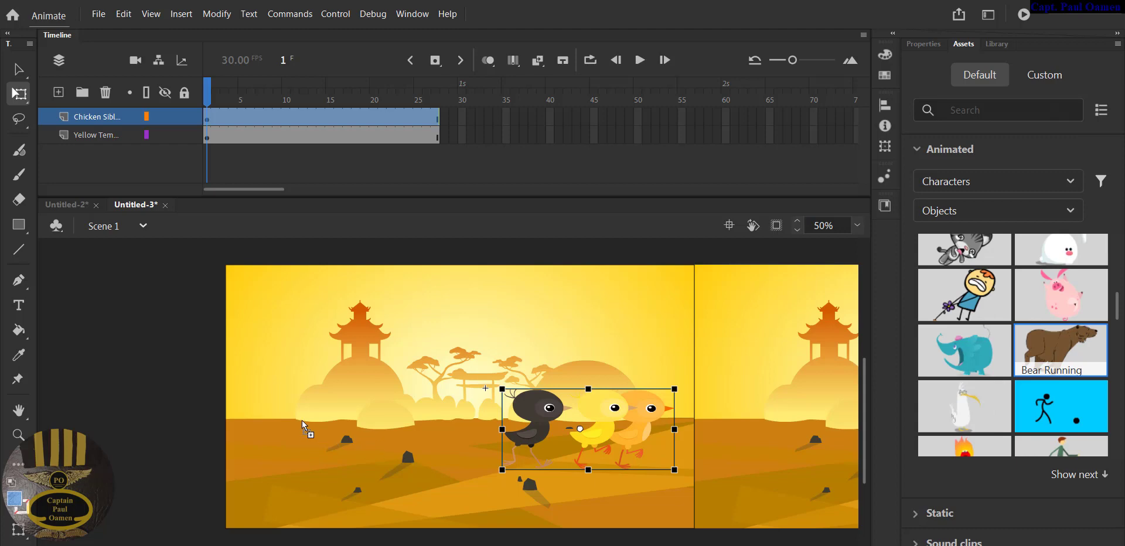
{"action": "left_click_drag", "start_coordinate": [301, 421], "coordinate": [304, 417]}
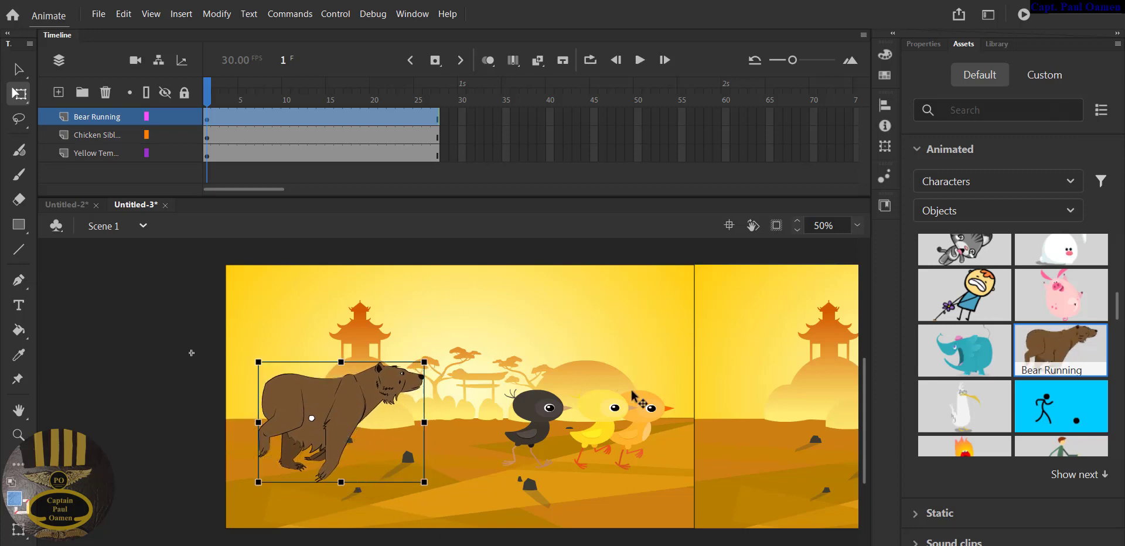
{"action": "scroll", "coordinate": [1033, 368], "scroll_direction": "down", "scroll_amount": 3}
{"action": "scroll", "coordinate": [1033, 367], "scroll_direction": "down", "scroll_amount": 6}
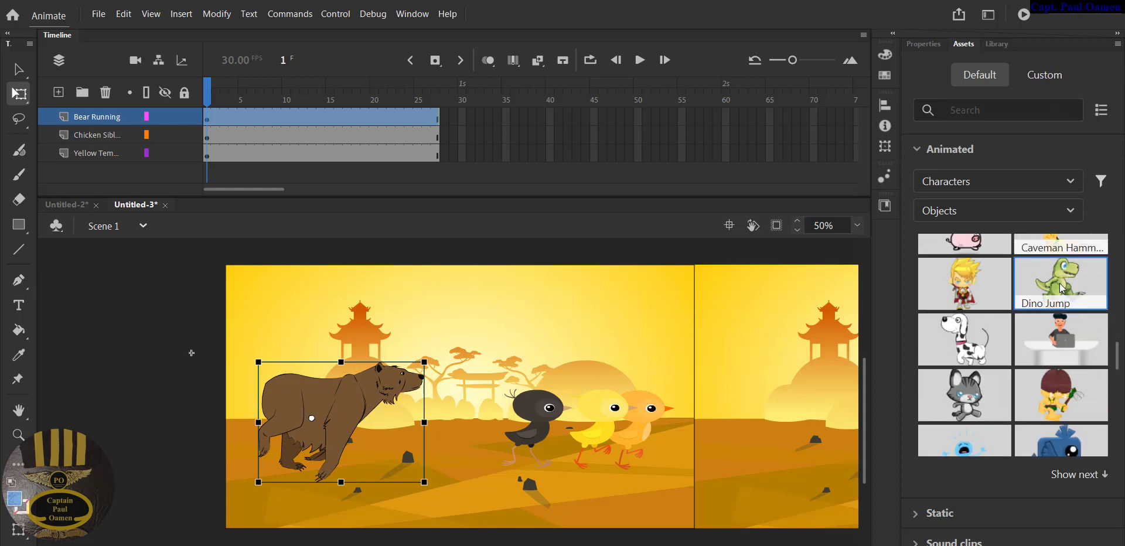
- Add Dino Jump in front of the bear and view the test movie full-screen
{"action": "left_click_drag", "start_coordinate": [1058, 288], "coordinate": [377, 445]}
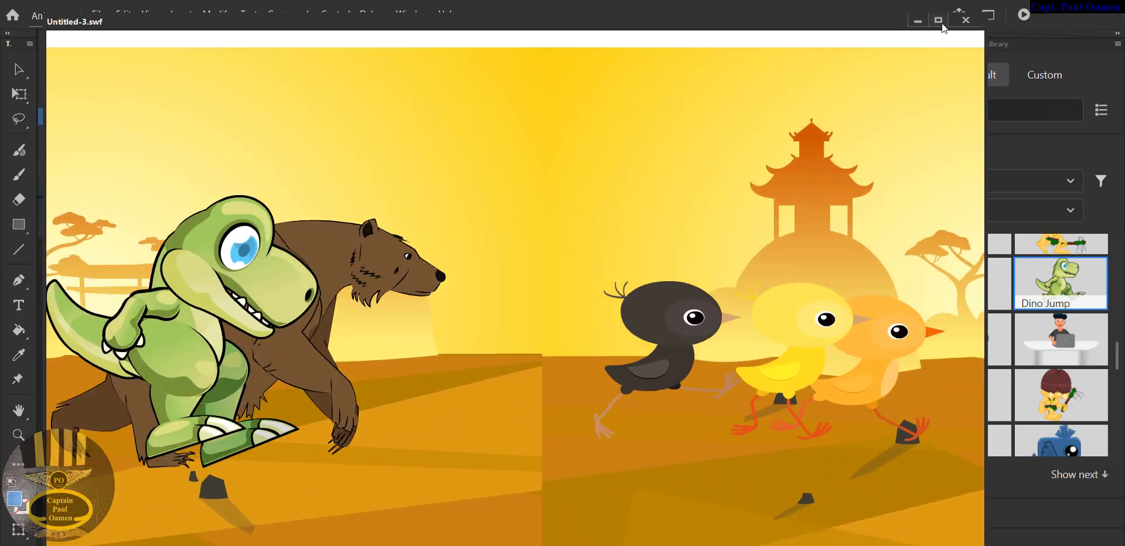
{"action": "left_click", "coordinate": [940, 22]}
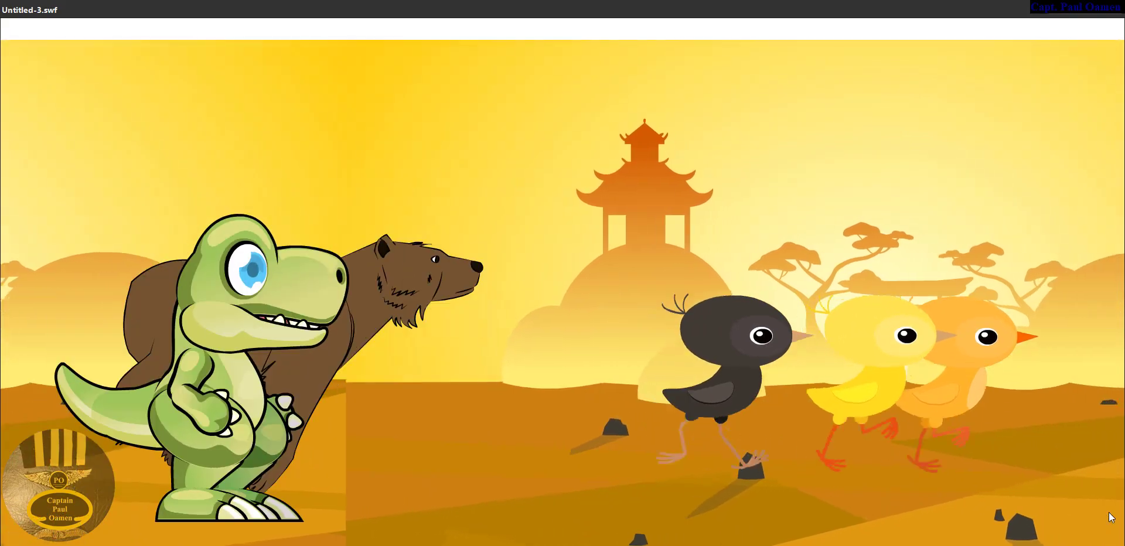